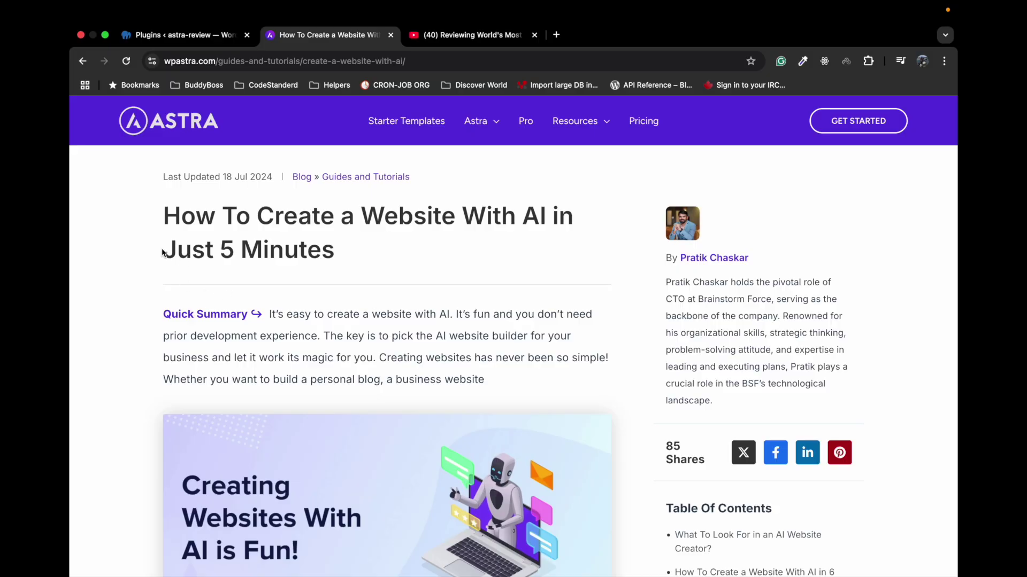
Step: Leave the Astra AI website article and go to the WordPress 'Plugins < astra-review' tab
left_click(195, 36)
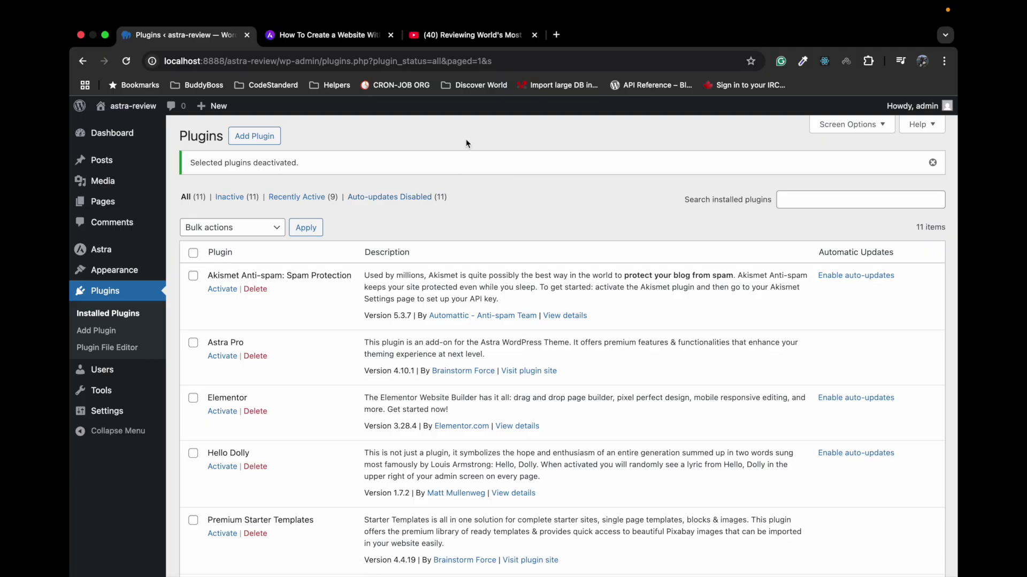
left_click(458, 36)
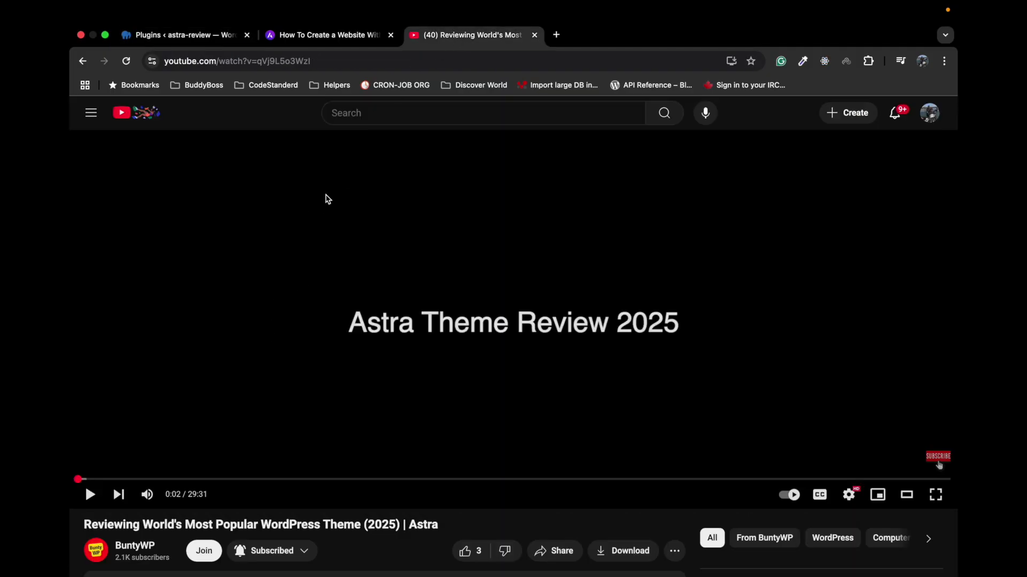
scroll(318, 303, "down", 3)
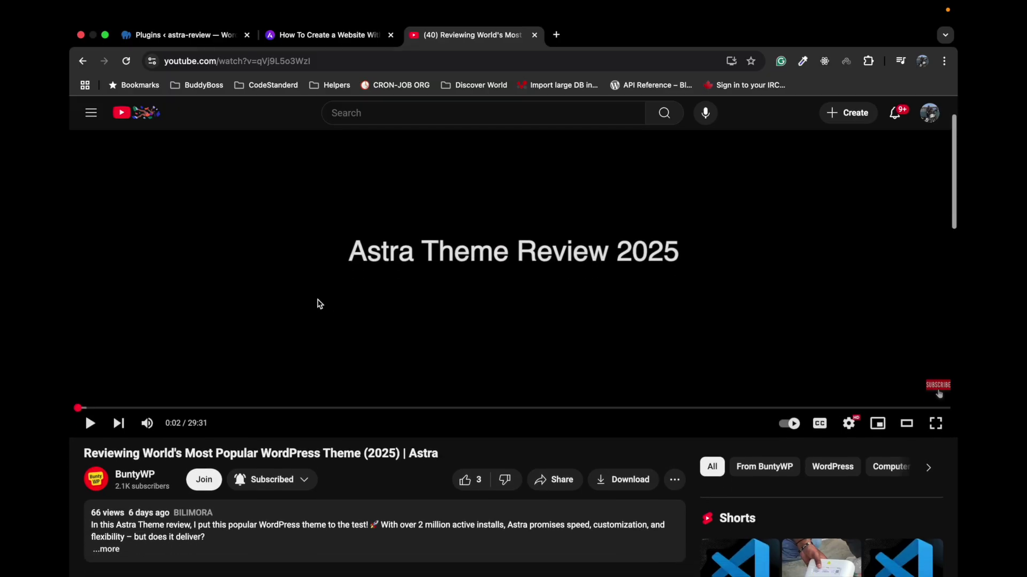
scroll(318, 302, "down", 4)
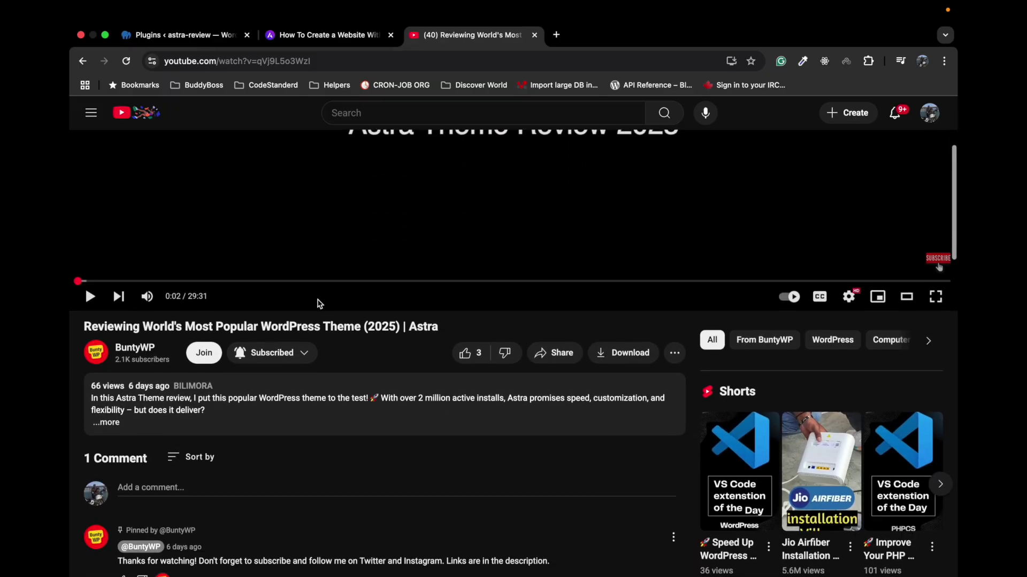
scroll(319, 303, "up", 6)
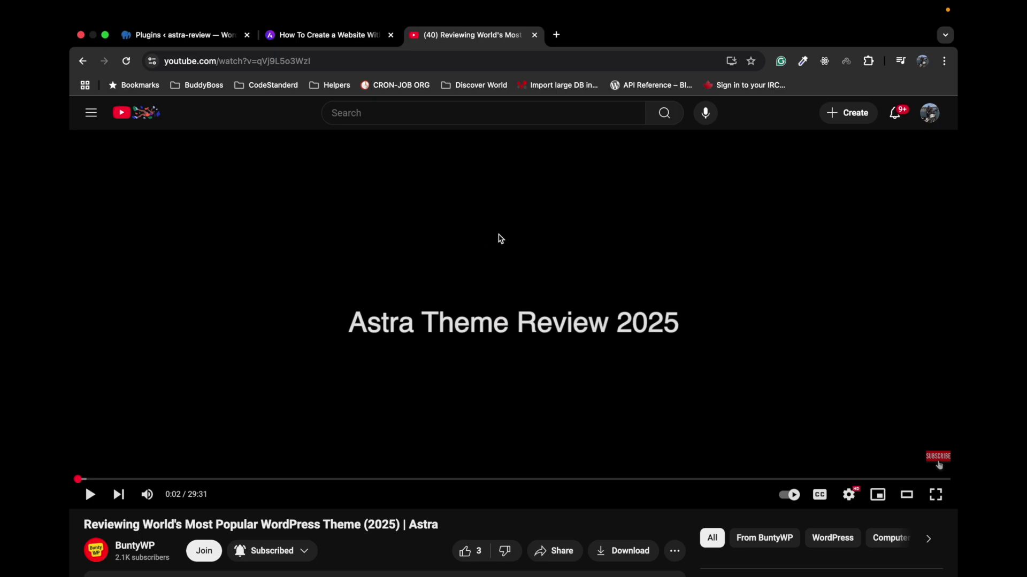
left_click(186, 35)
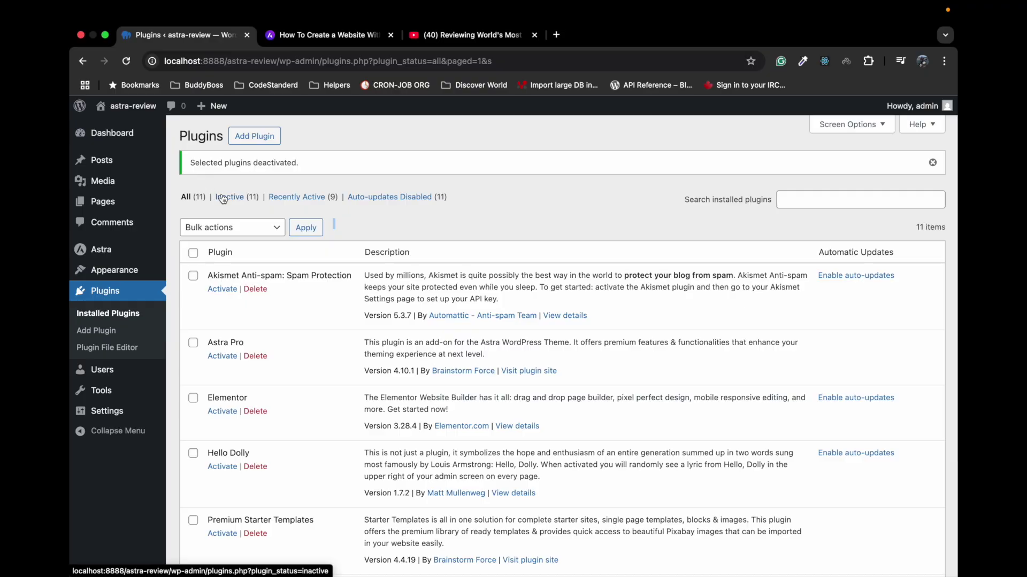
Step: View the Themes page showing Astra active, then go to the Astra welcome dashboard
scroll(265, 312, "down", 5)
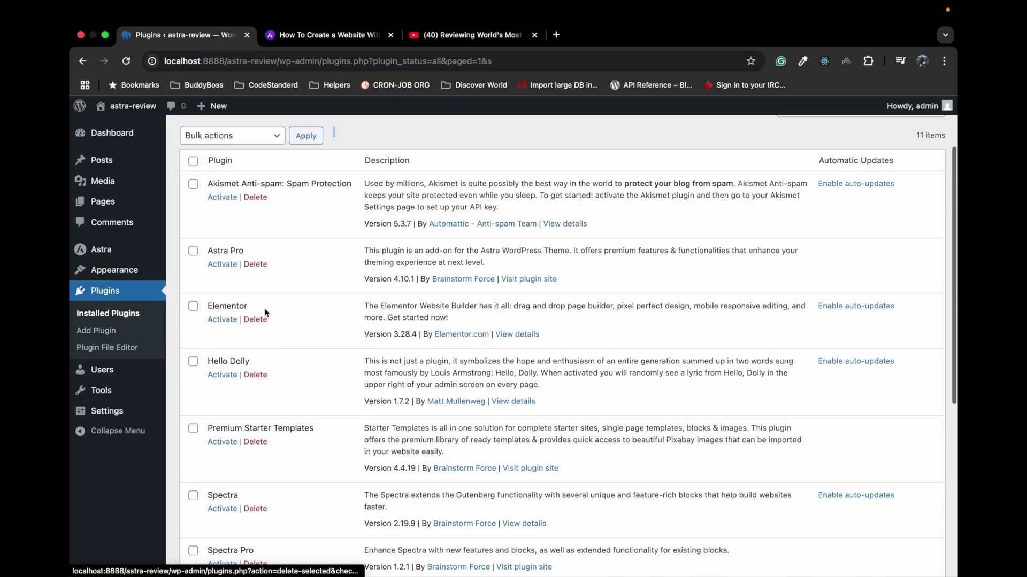
scroll(256, 294, "up", 5)
mouse_move(115, 270)
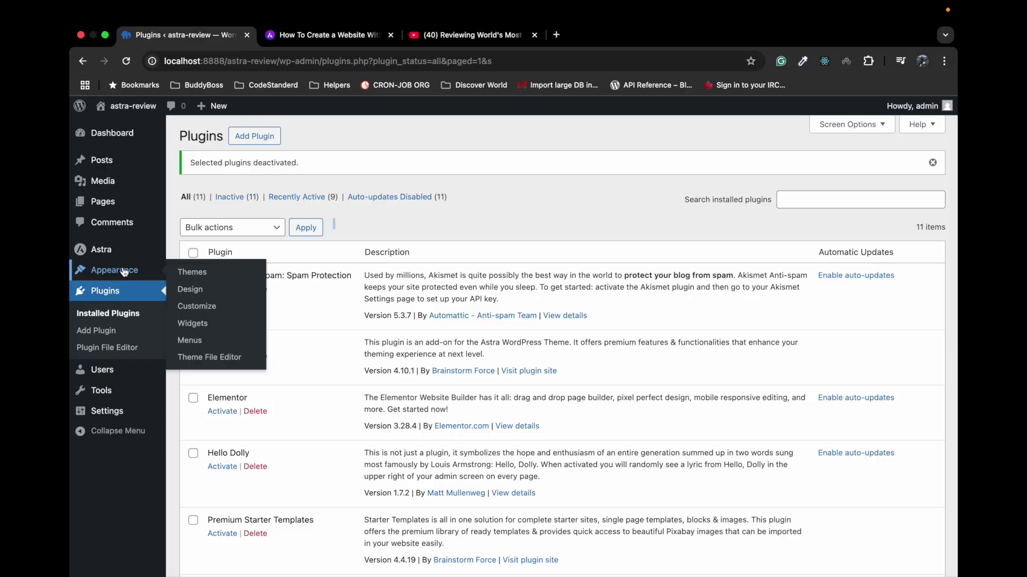
left_click(192, 273)
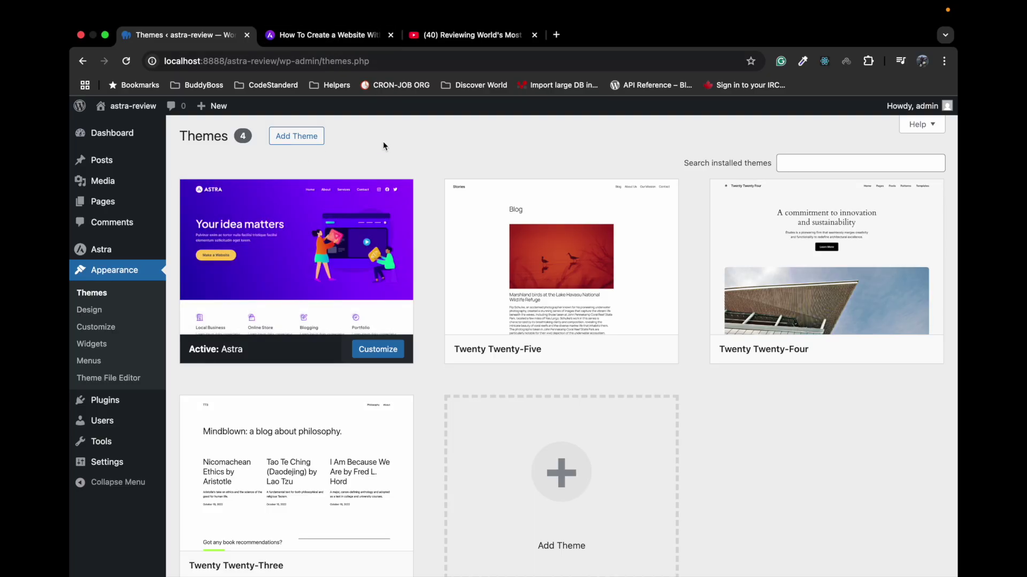
mouse_move(99, 249)
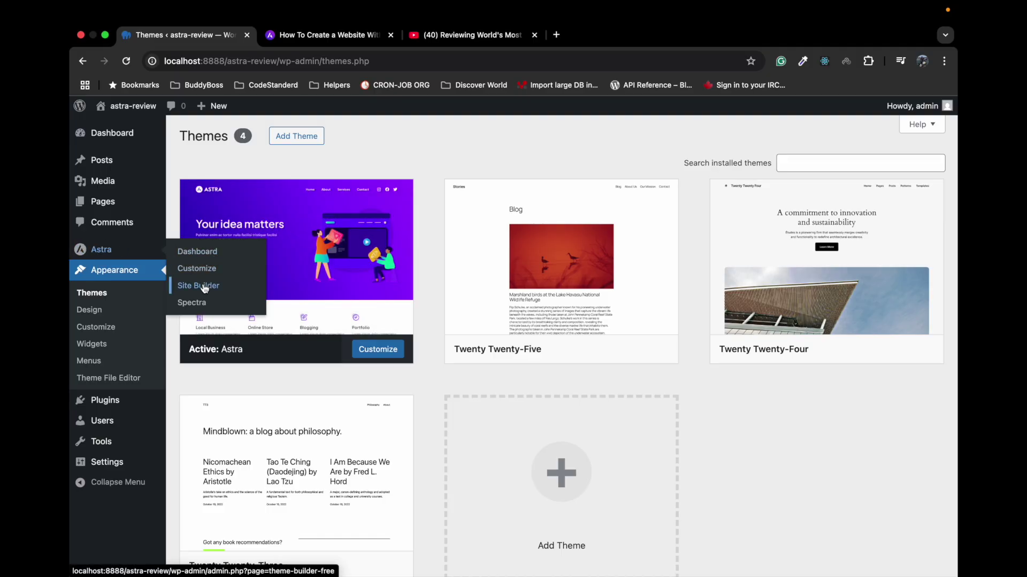
left_click(208, 256)
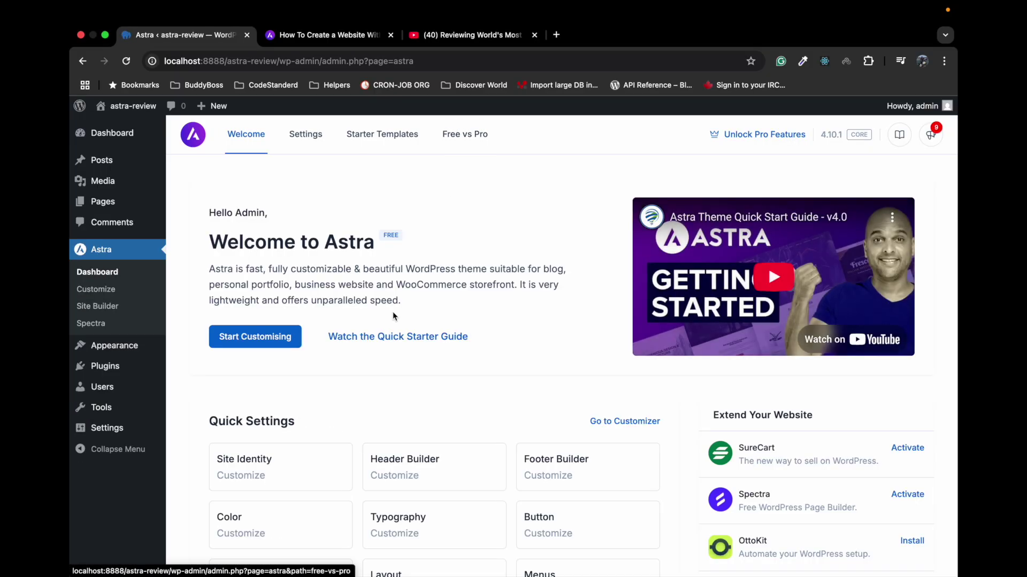
Step: Activate the Starter Templates plugin from Astra's dashboard, then close its build-choice screen
left_click(401, 140)
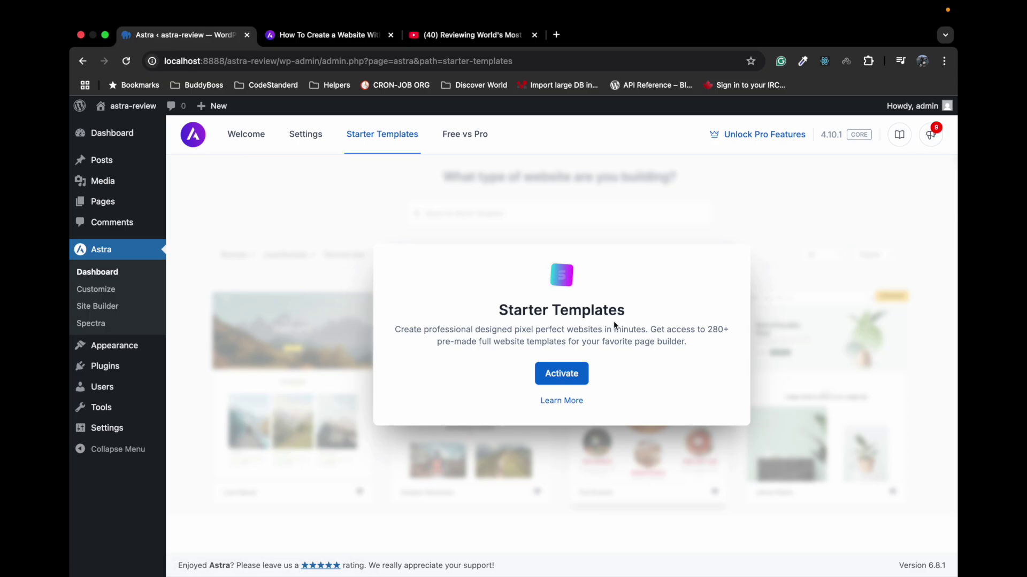
left_click_drag(499, 310, 644, 303)
left_click(561, 373)
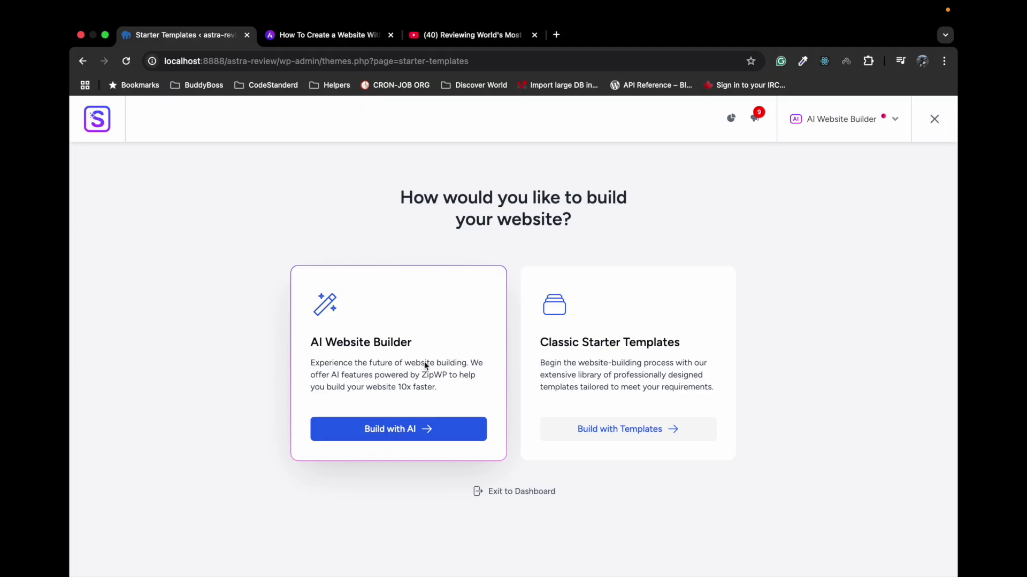
left_click(934, 120)
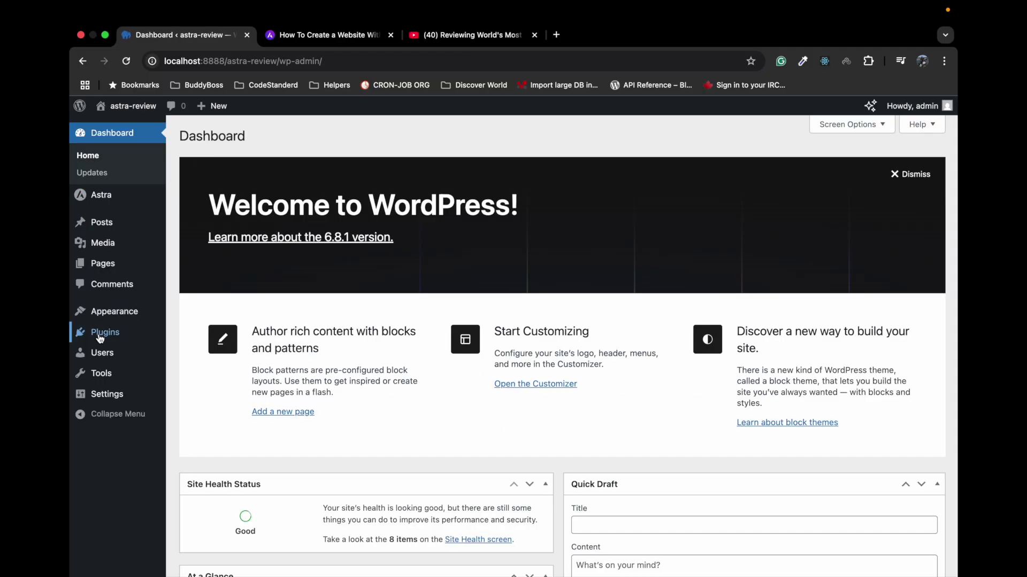
mouse_move(99, 336)
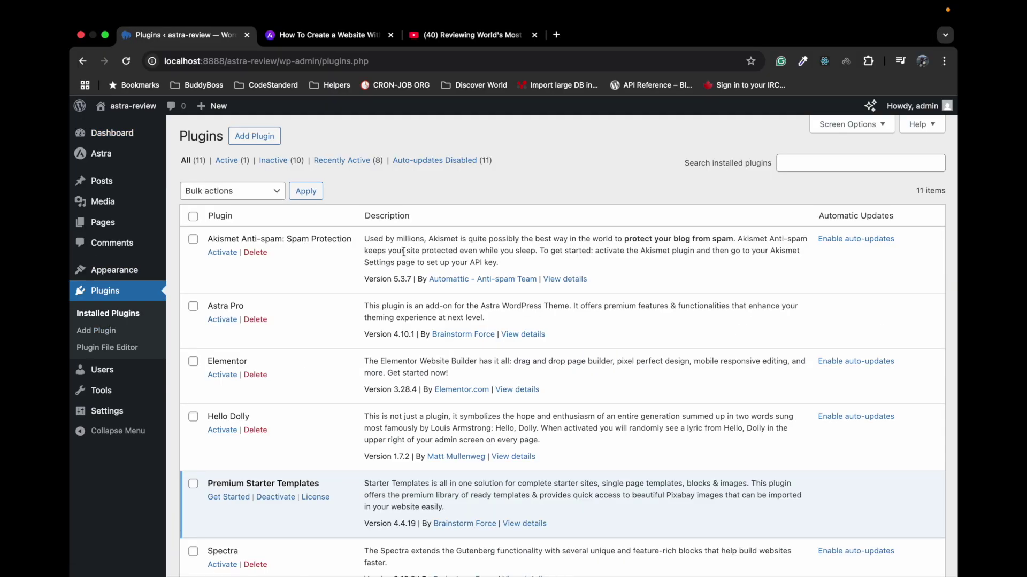
Step: Deactivate Premium Starter Templates, giving temporary testing as the reason
scroll(321, 314, "down", 5)
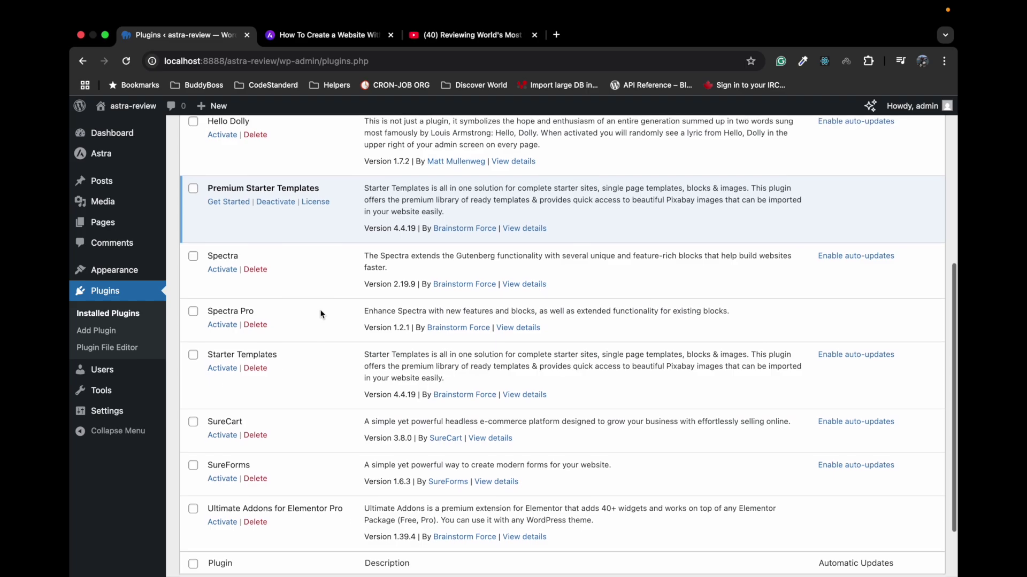
left_click_drag(209, 195, 316, 198)
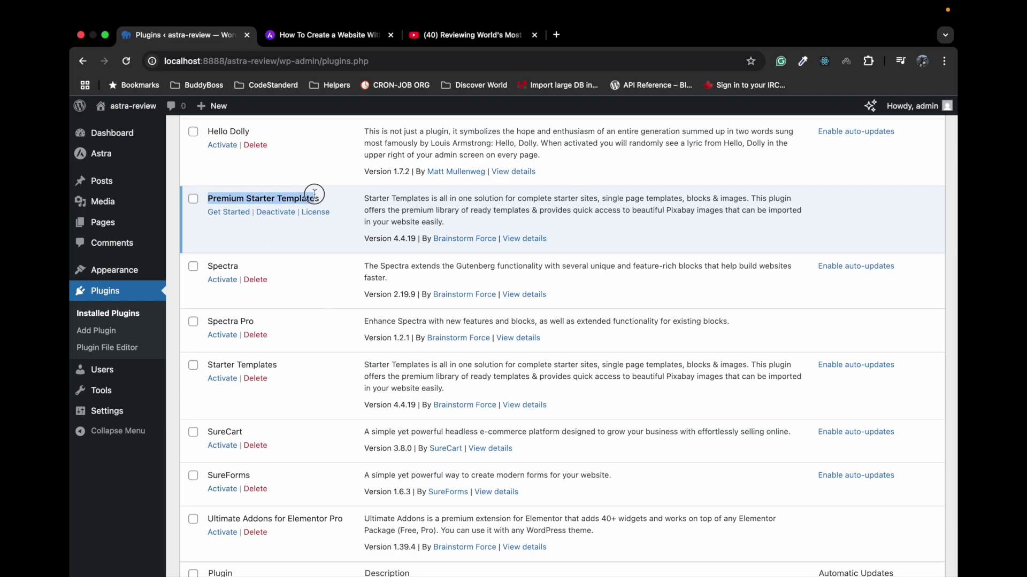
left_click(272, 213)
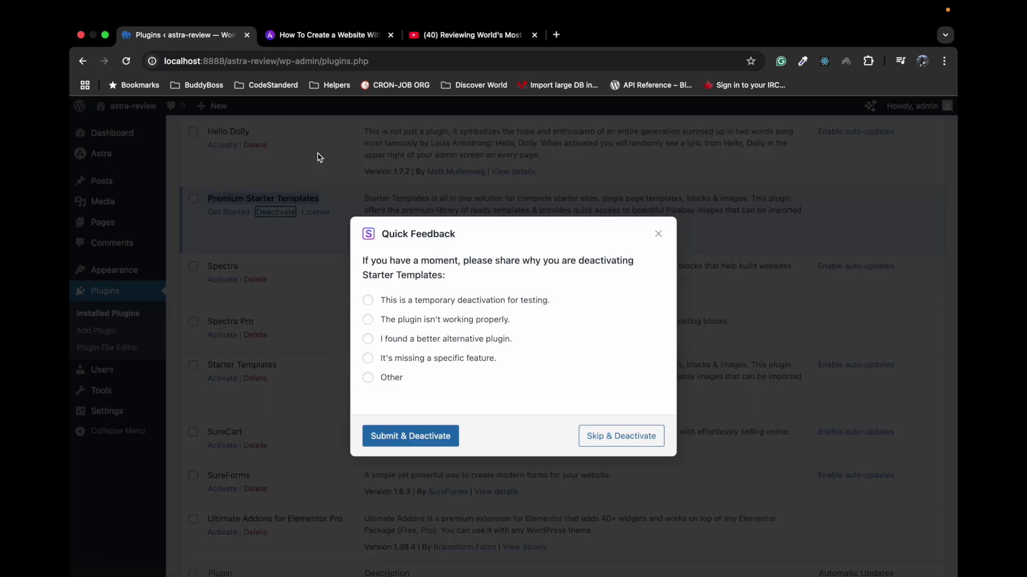
left_click(368, 301)
left_click(412, 430)
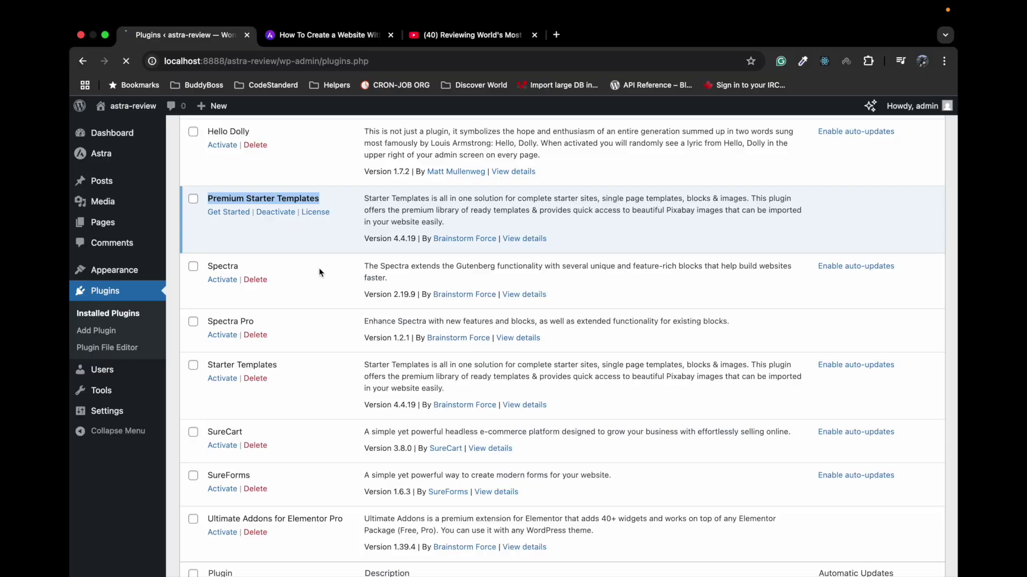
Step: Activate the free Starter Templates plugin and exit its builder to the Dashboard
scroll(287, 295, "down", 7)
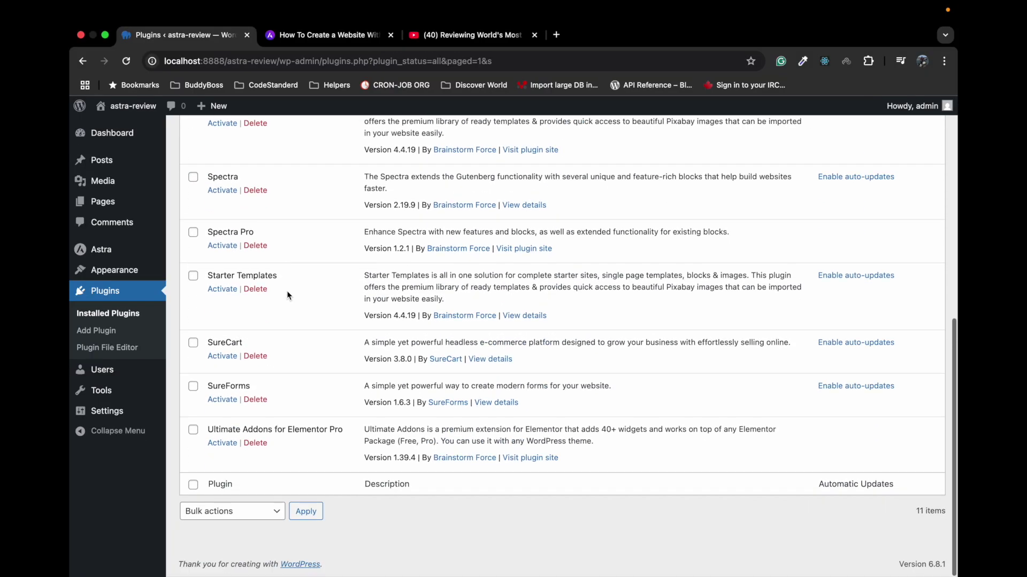
left_click_drag(211, 274, 278, 275)
left_click(223, 290)
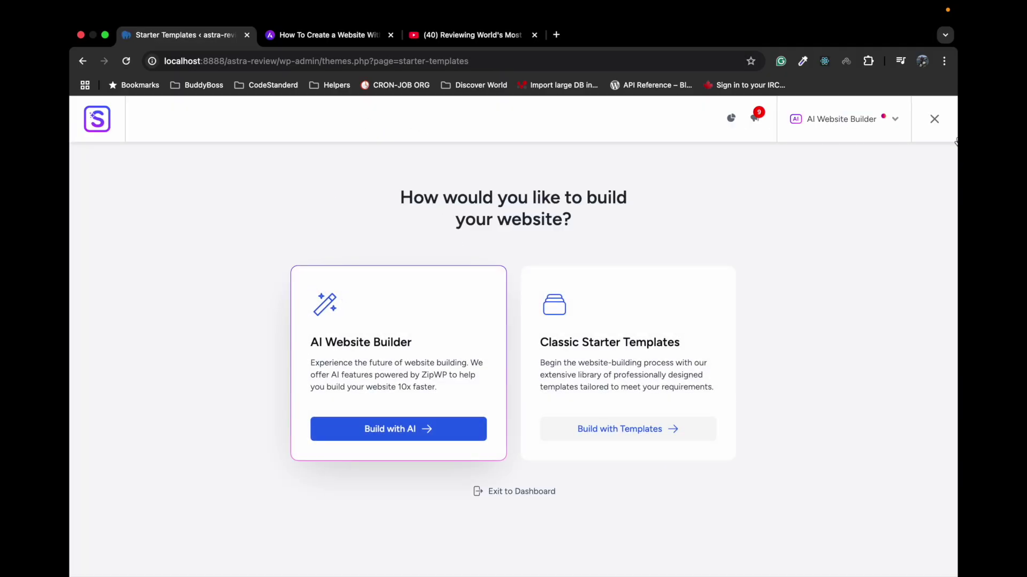
left_click(934, 119)
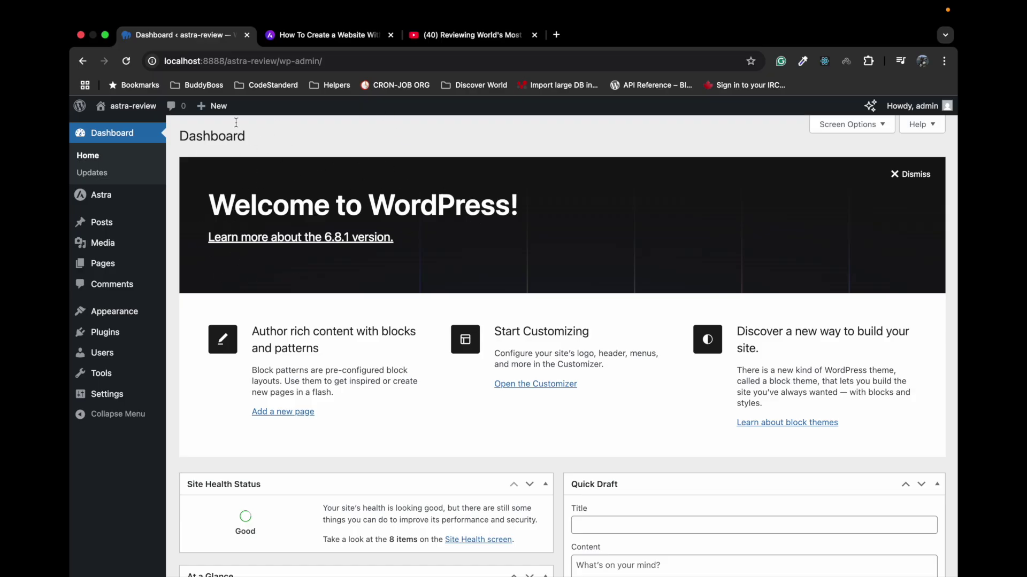
mouse_move(101, 194)
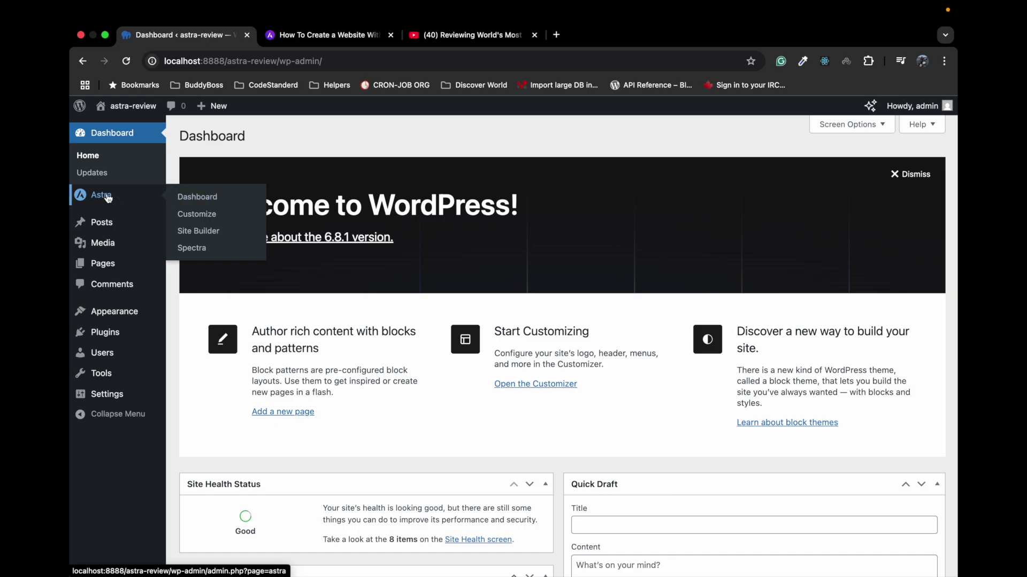
left_click(179, 202)
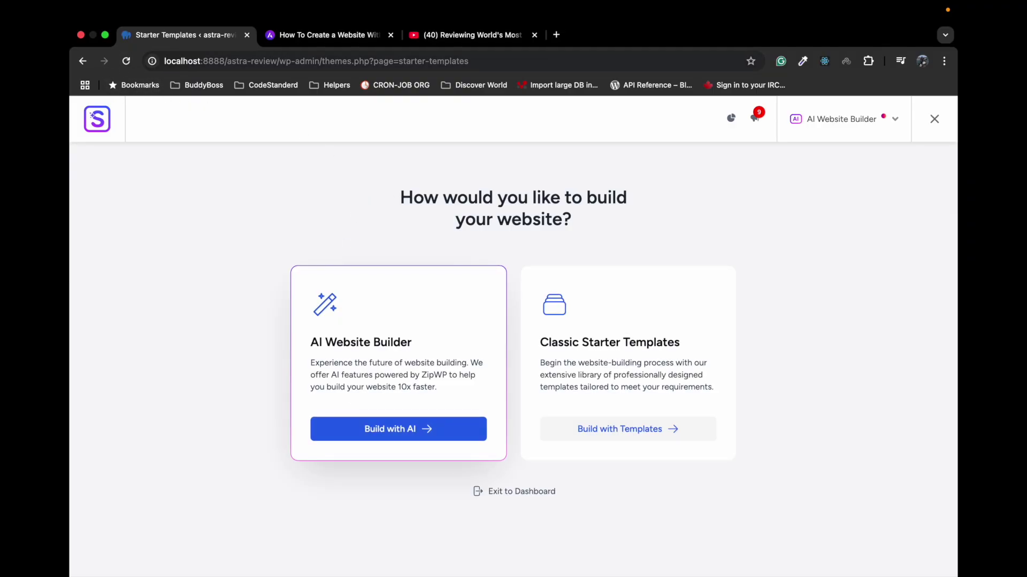
left_click(282, 61)
Step: Load the site's front page in a new tab, then launch Build with AI from Starter Templates
key("shift+Home")
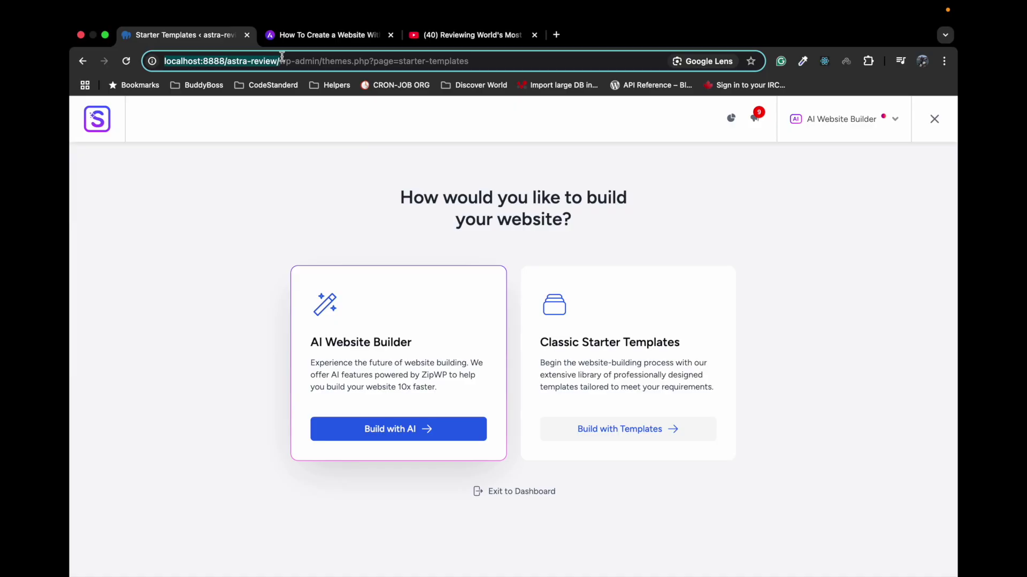
key("super+c")
left_click(556, 35)
key("super+v")
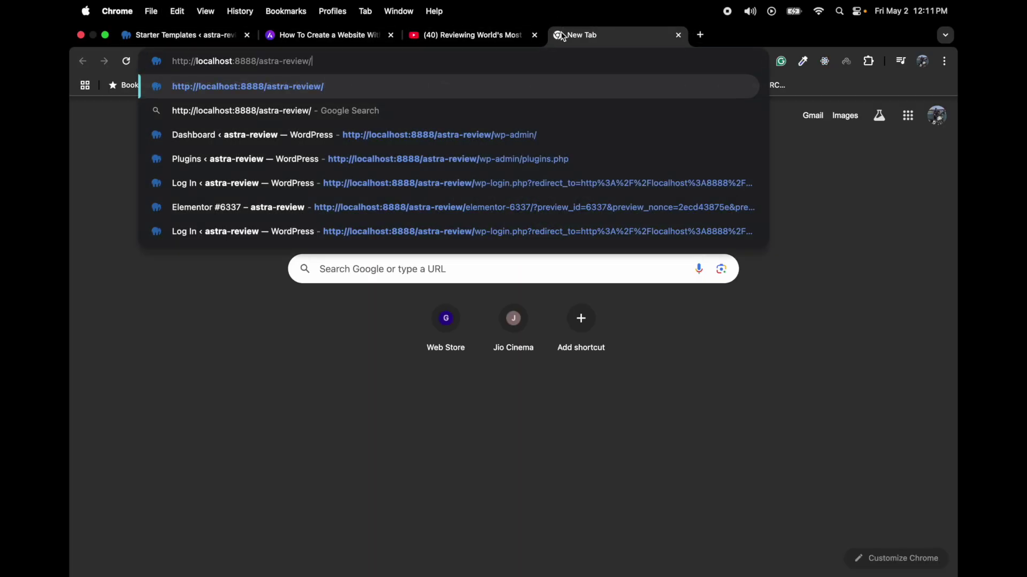
key("Return")
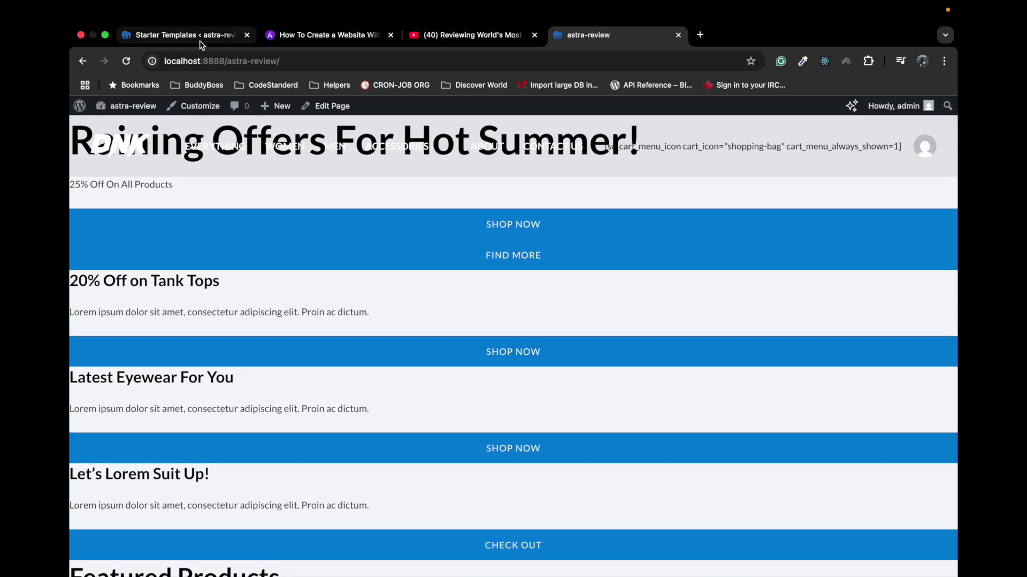
left_click(201, 42)
left_click(404, 427)
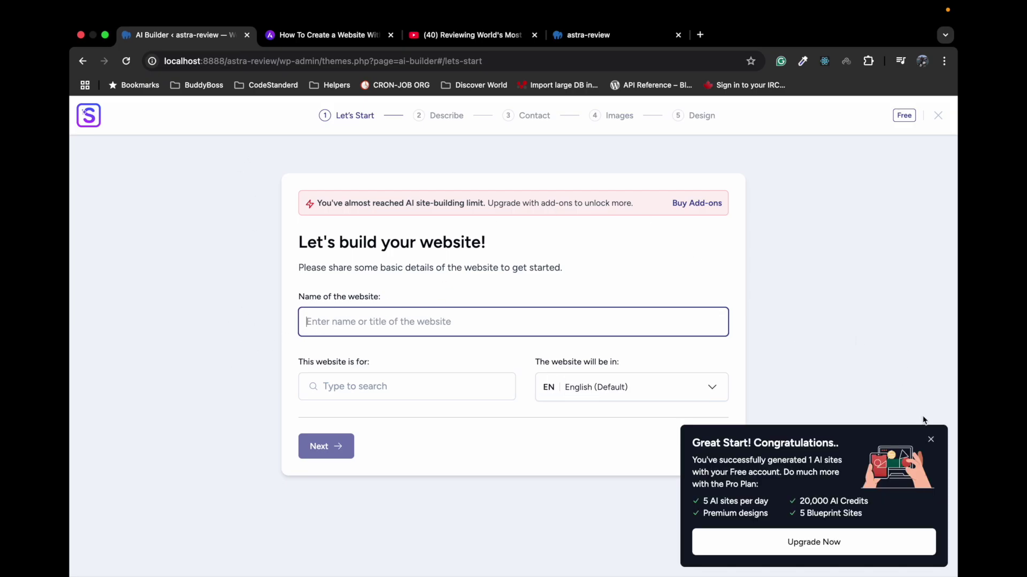
Step: Dismiss the congratulations popup, Google 'zipwp' in a new tab and follow the ZipWP result
left_click(930, 439)
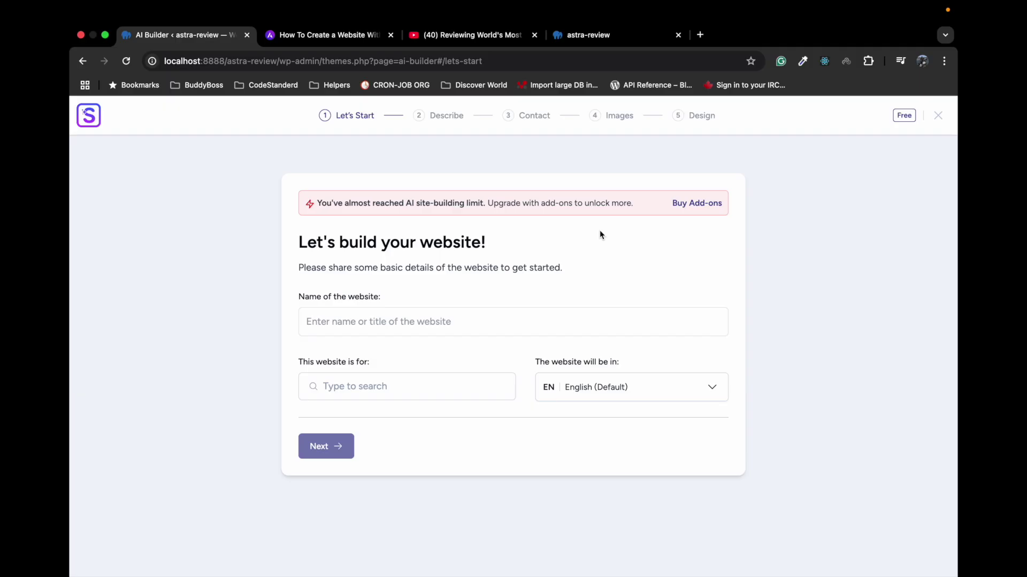
left_click(699, 35)
type("zipwp")
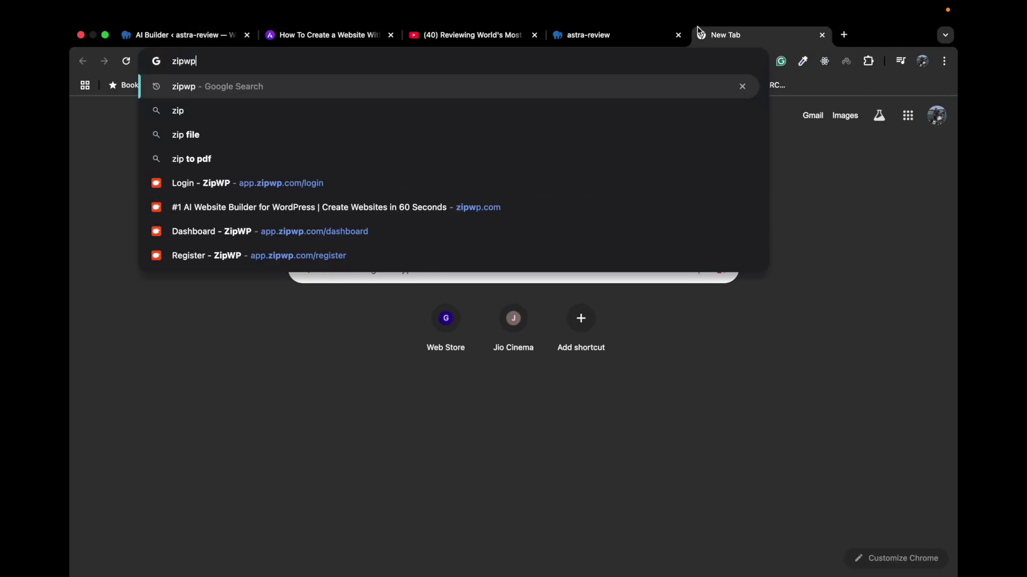
key("Return")
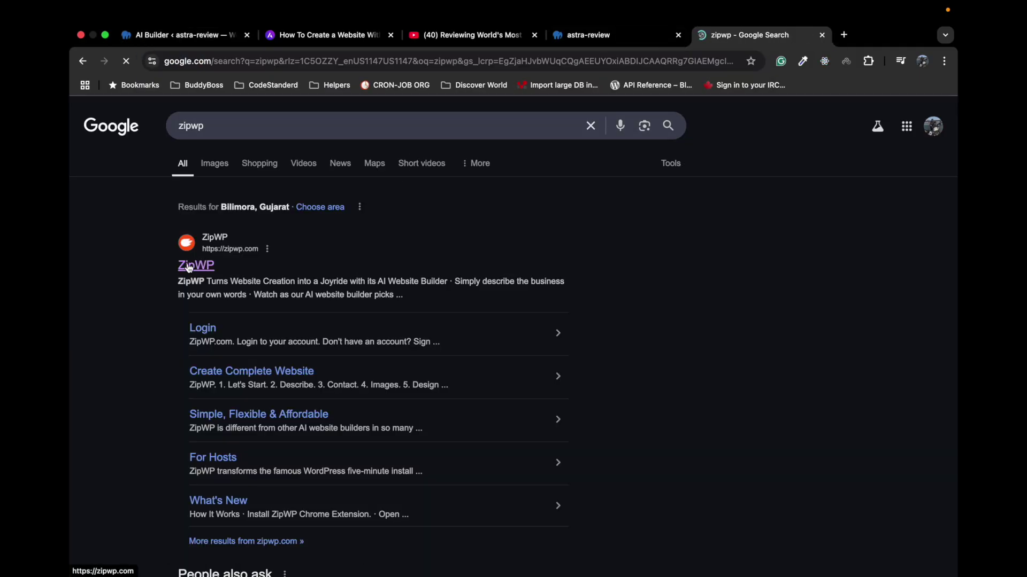
left_click(189, 267)
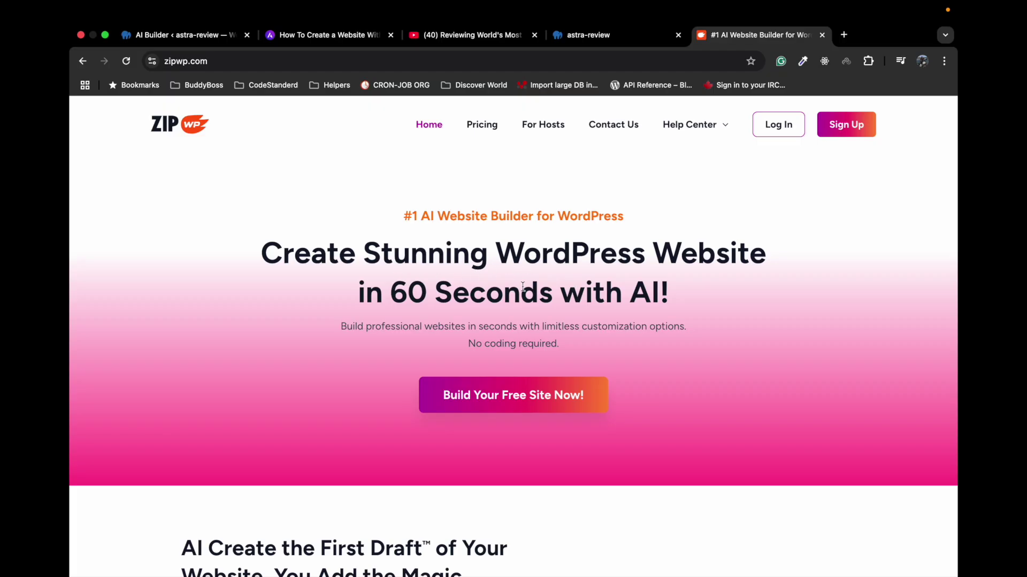
Step: Skim the ZipWP homepage's 'Create Stunning WordPress Website' pitch, then return to the AI Builder tab
scroll(559, 284, "down", 5)
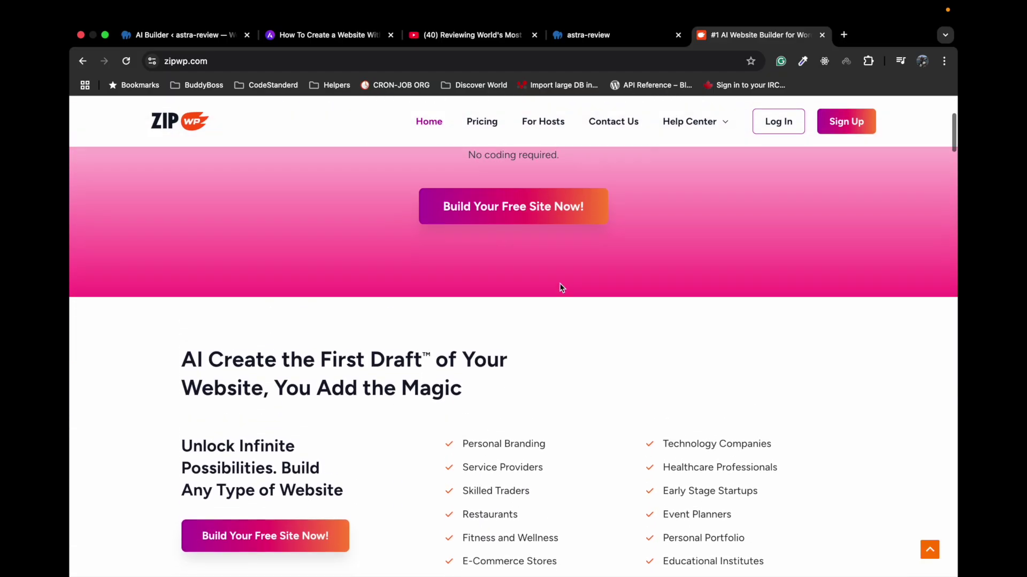
scroll(560, 287, "up", 5)
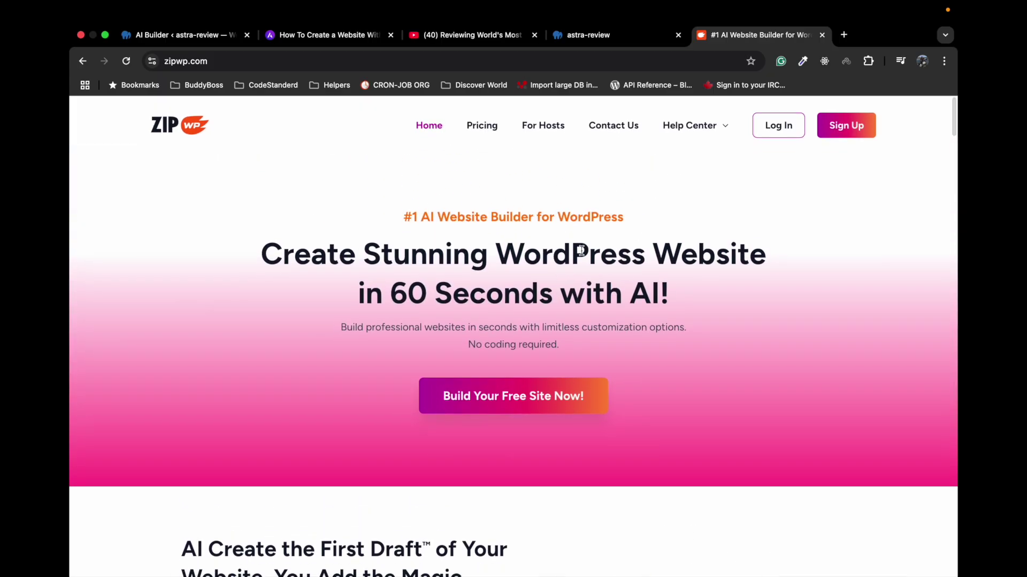
triple_click(450, 262)
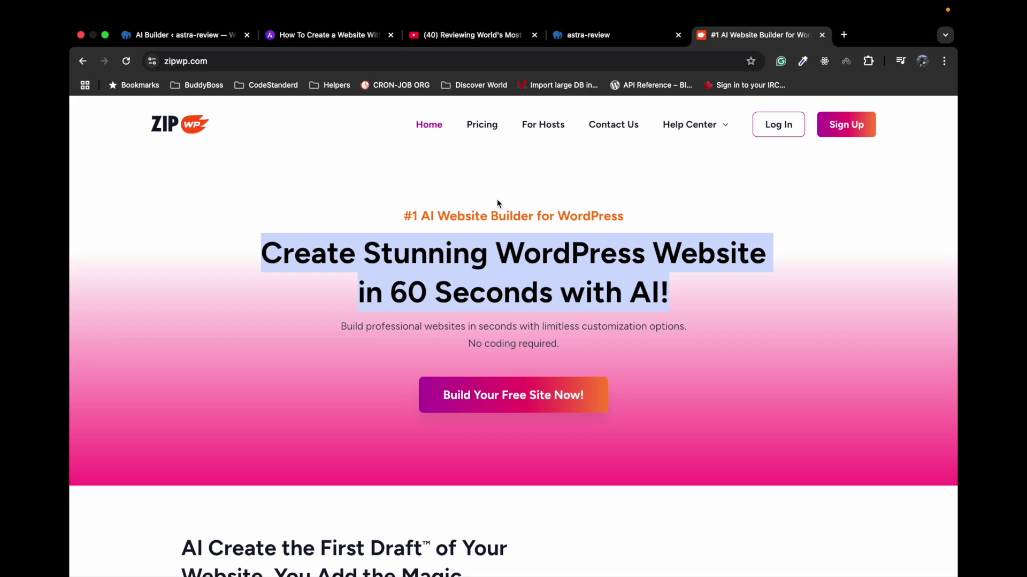
left_click(172, 33)
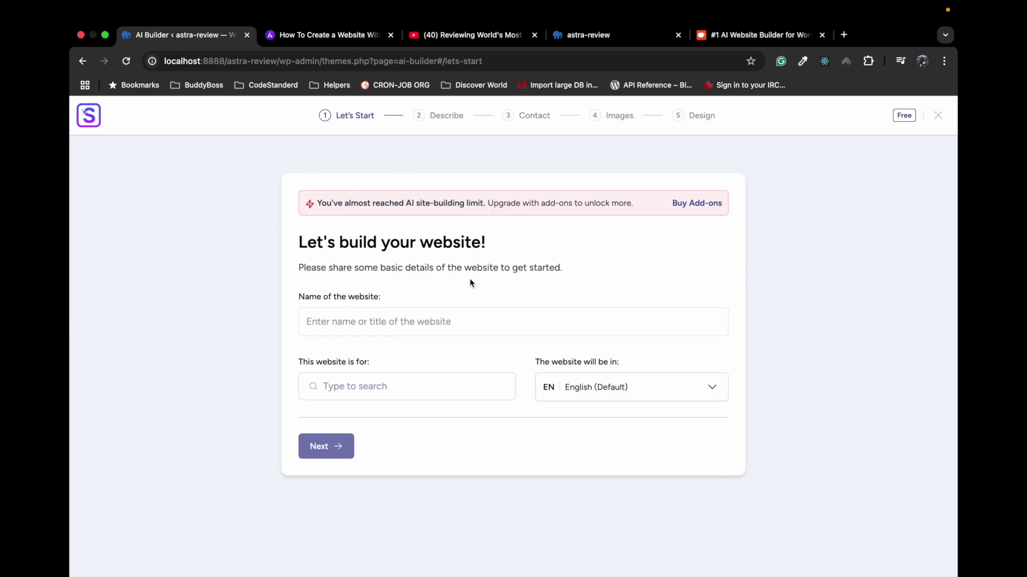
Step: Enter 'IPL Review' as the website name, pick Sports as its category, and continue
left_click(342, 326)
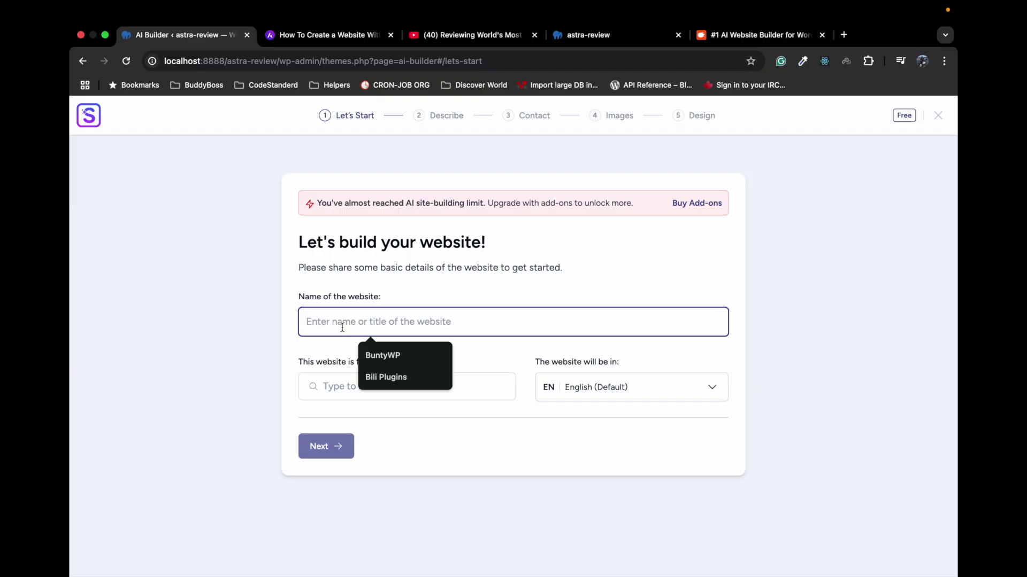
type("IPL Review")
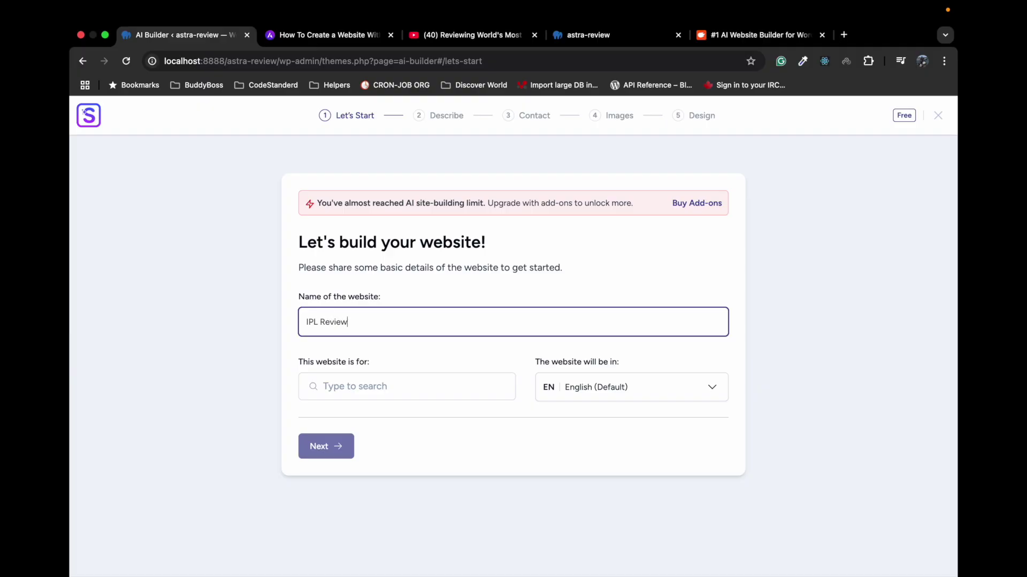
left_click(371, 387)
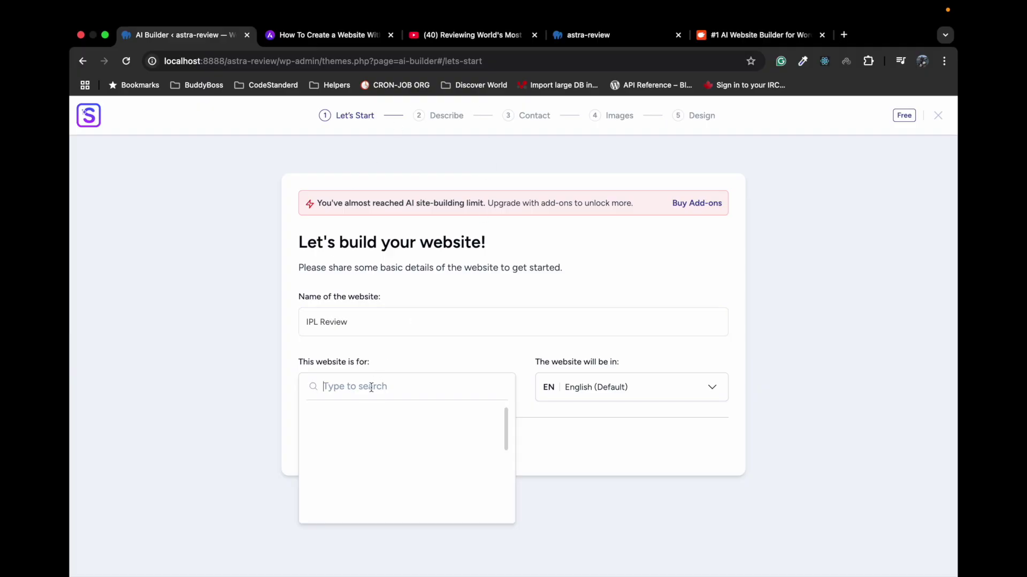
type("spo")
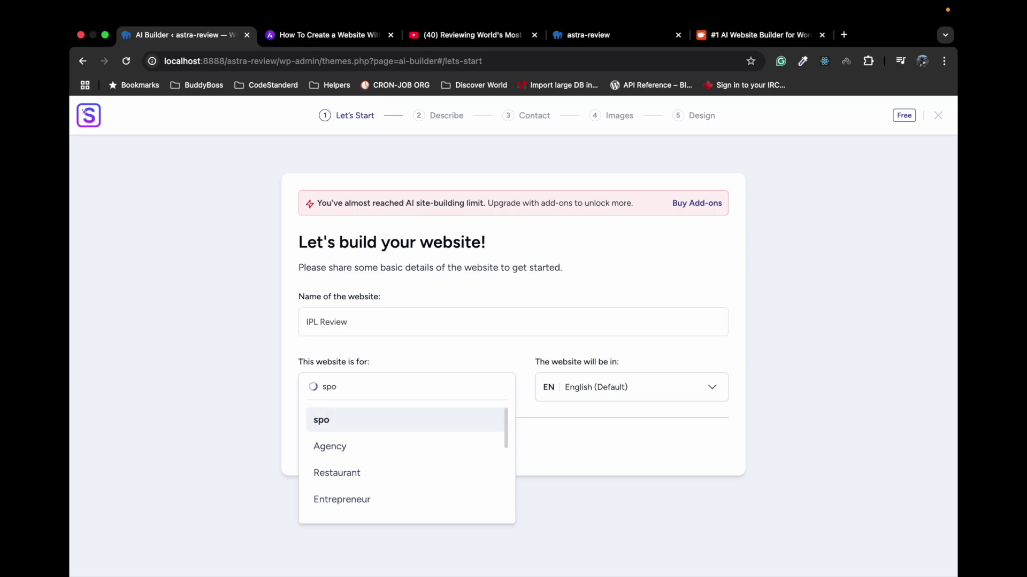
type("rt")
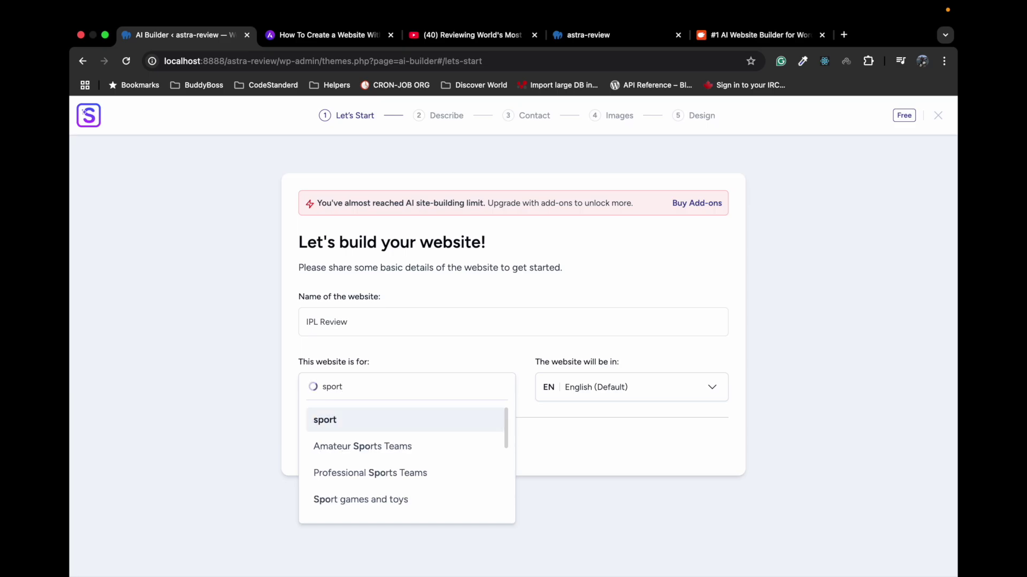
scroll(381, 457, "down", 2)
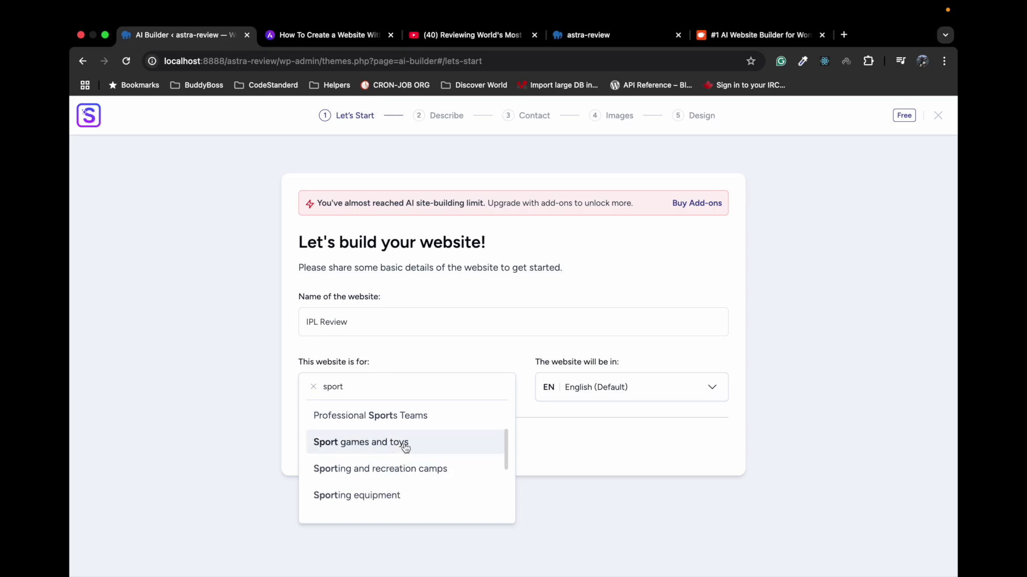
scroll(381, 458, "down", 2)
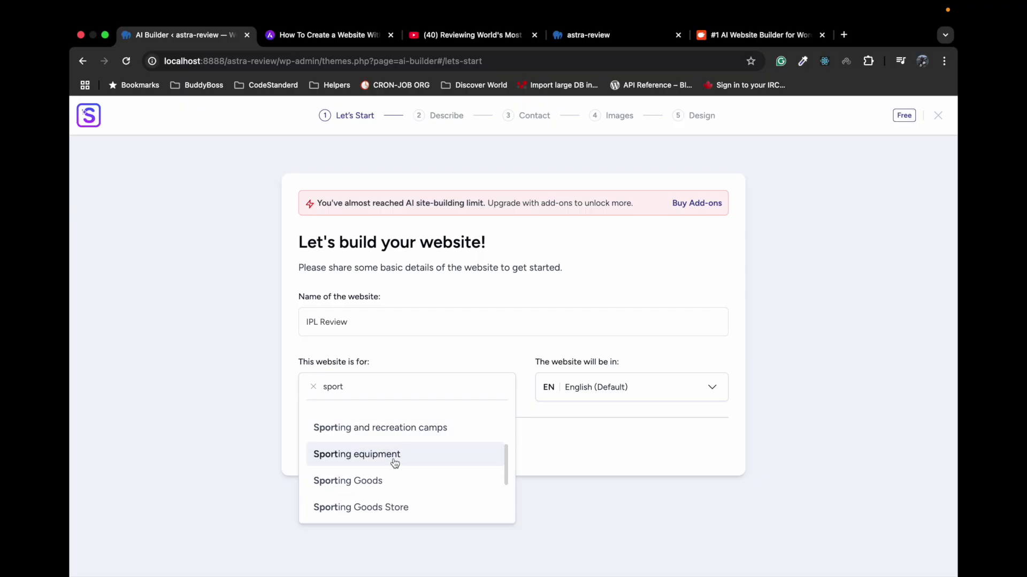
scroll(388, 481, "down", 2)
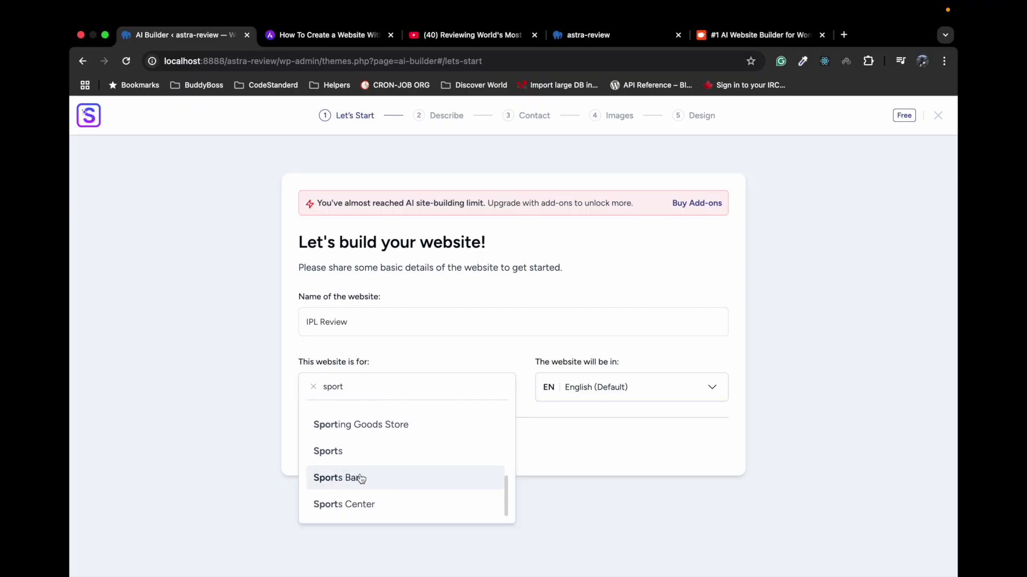
left_click(336, 452)
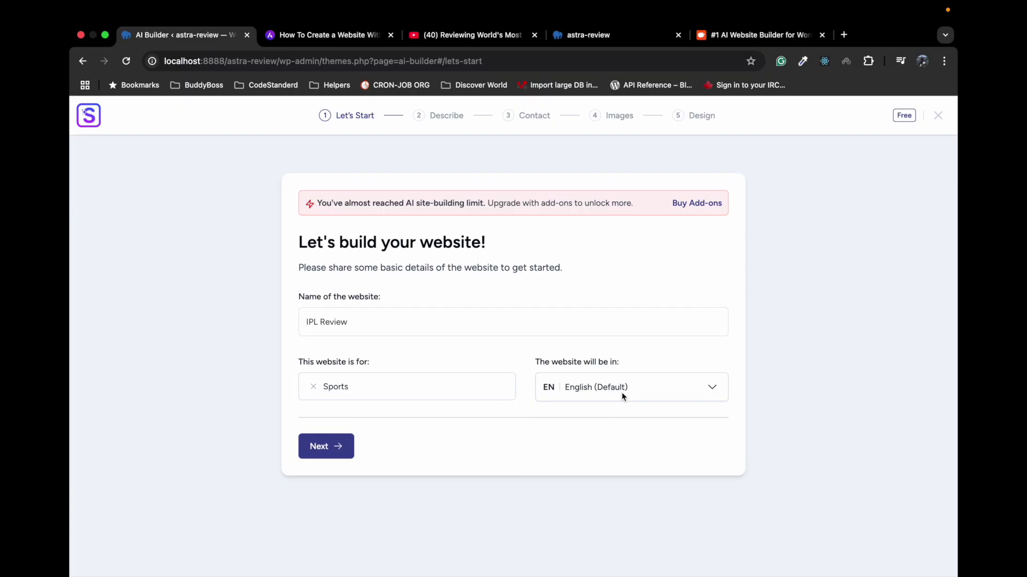
left_click(322, 452)
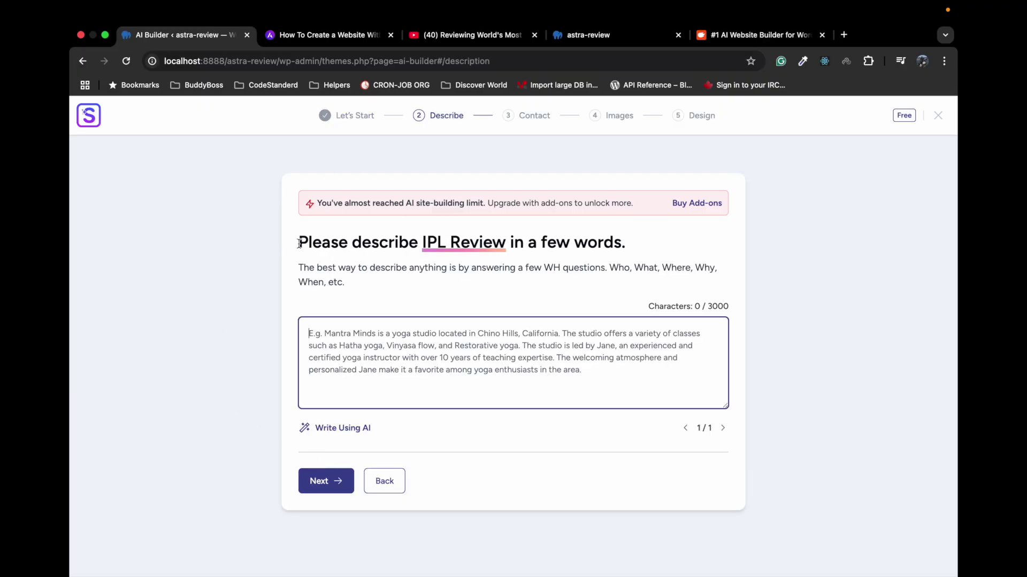
Step: Describe it as a sports update site covering sports updates and equipment from different brands
left_click_drag(297, 244, 360, 291)
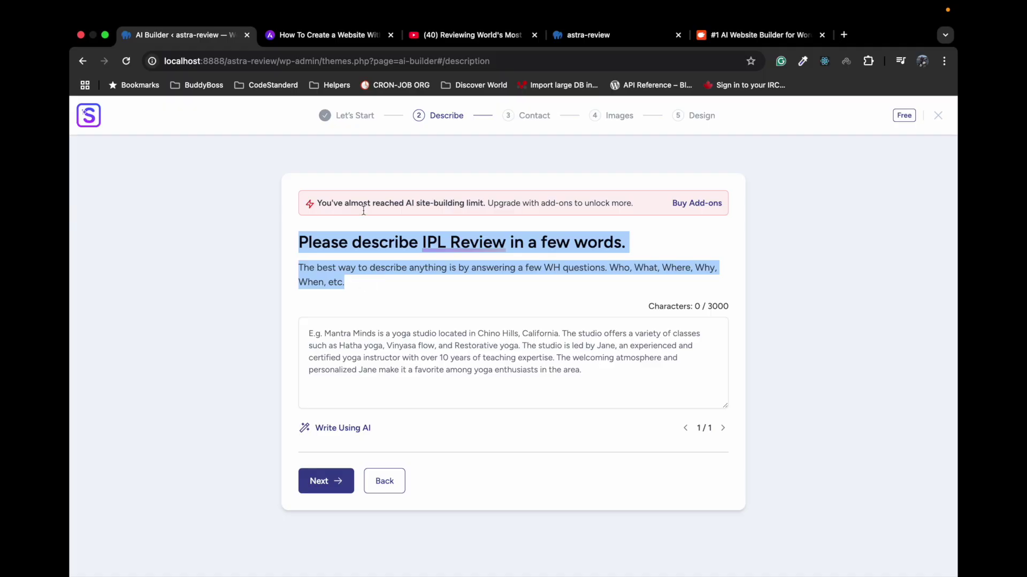
triple_click(336, 286)
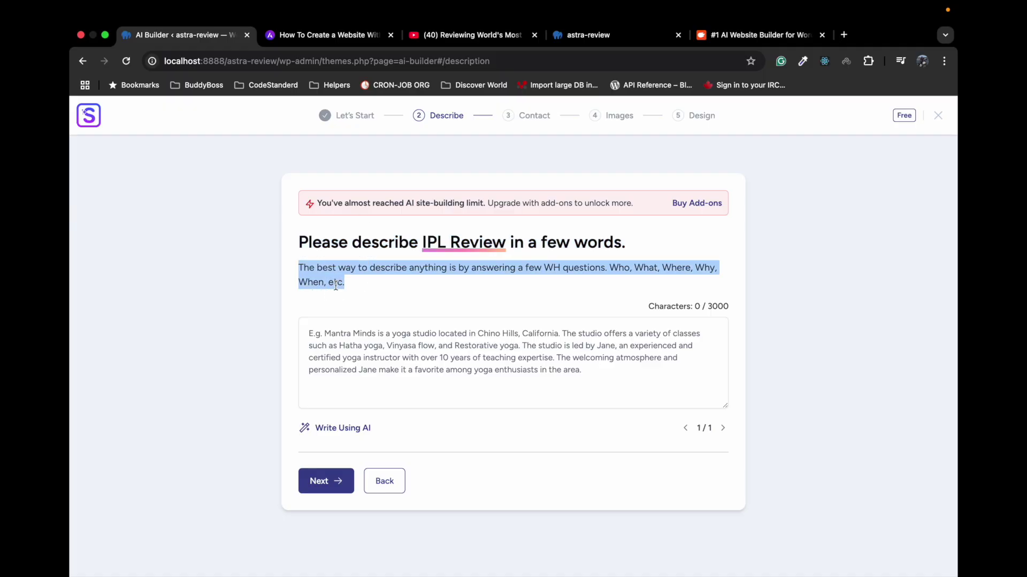
left_click(358, 374)
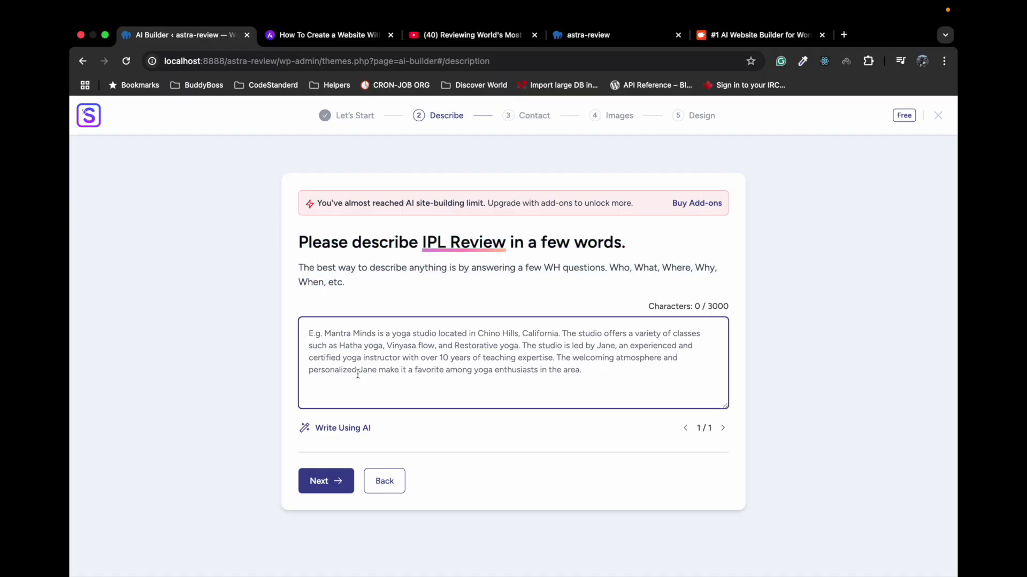
type("This isa")
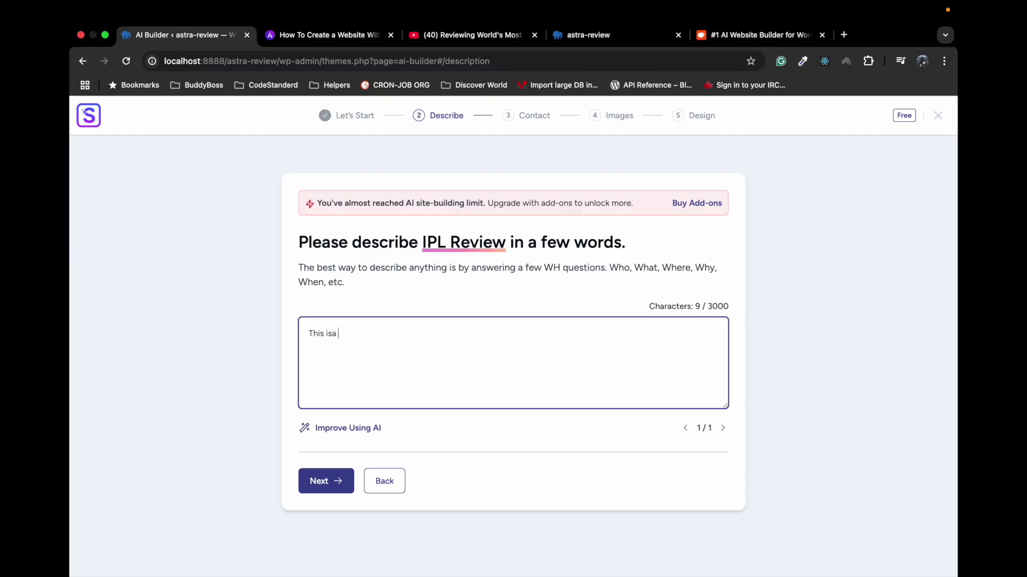
key("BackSpace")
type("sposrts update site. w")
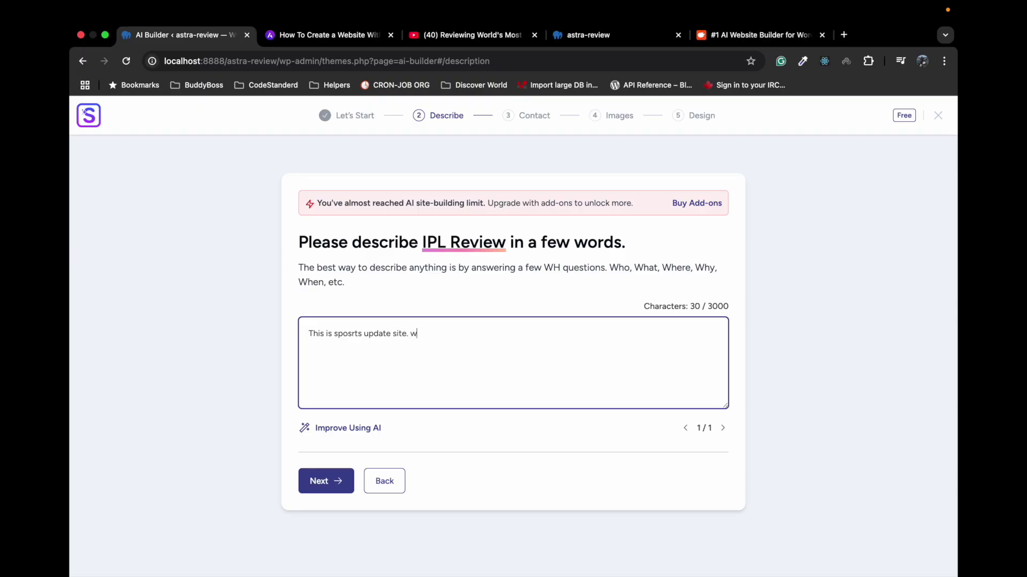
type("e")
type("publish sposts updates a")
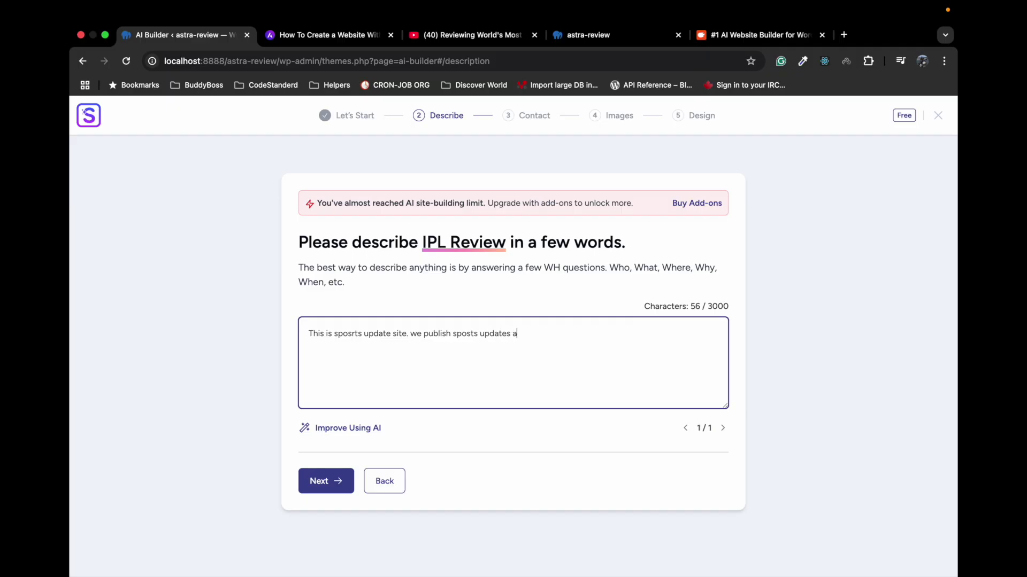
type("nd spostst equipement. We sell spost")
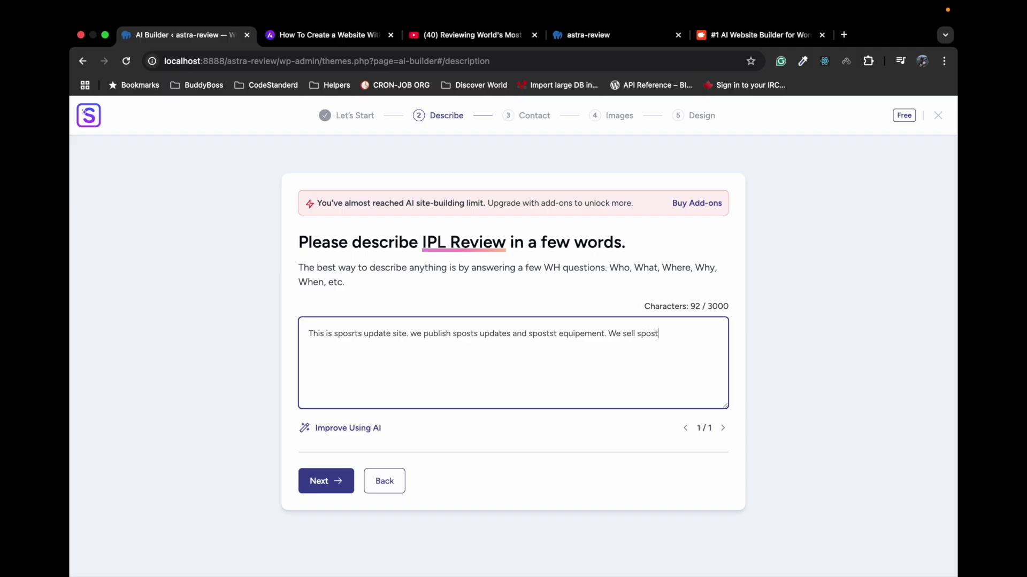
type("s equipment from dif")
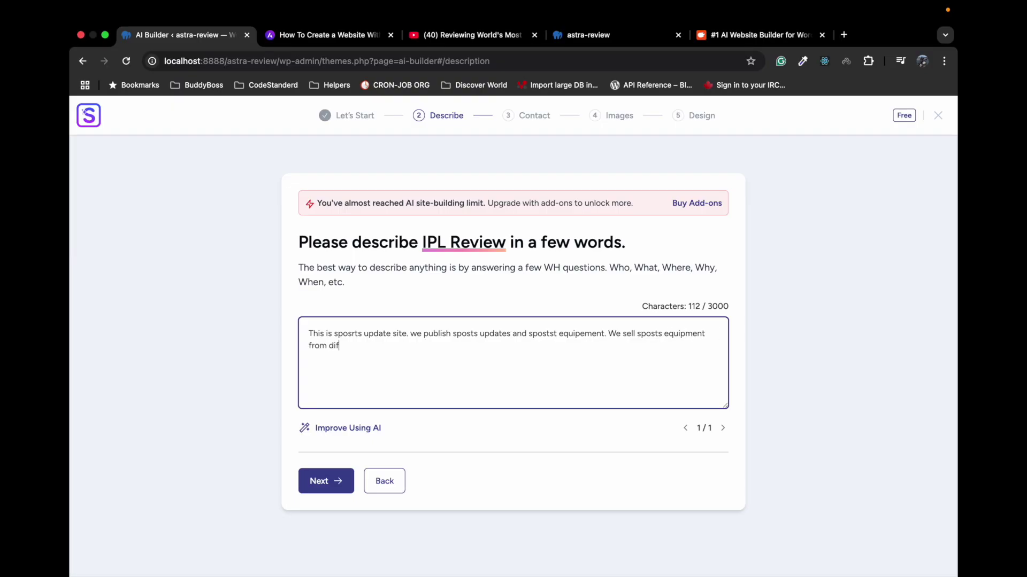
type("ferent barnads")
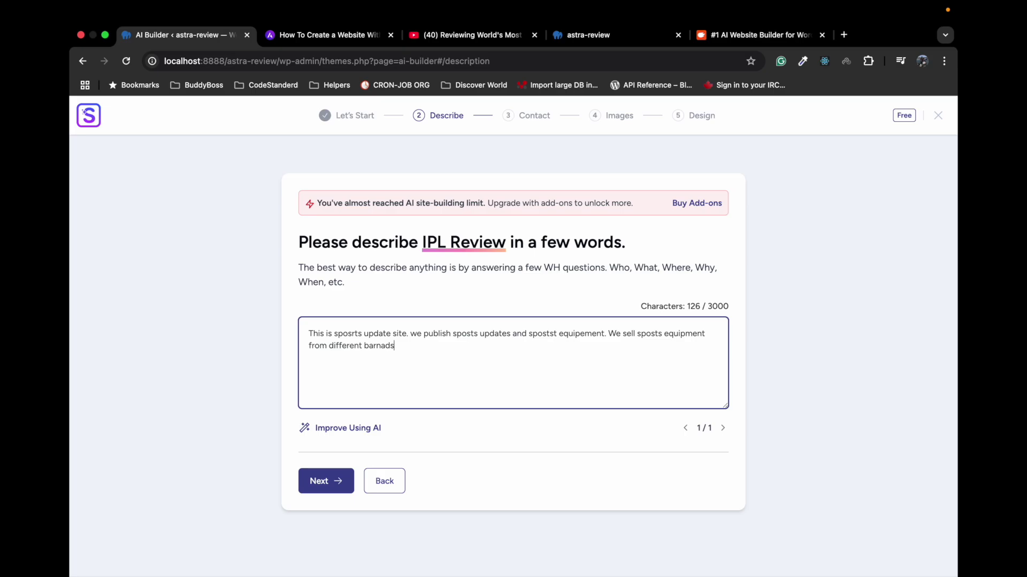
type(".")
triple_click(337, 334)
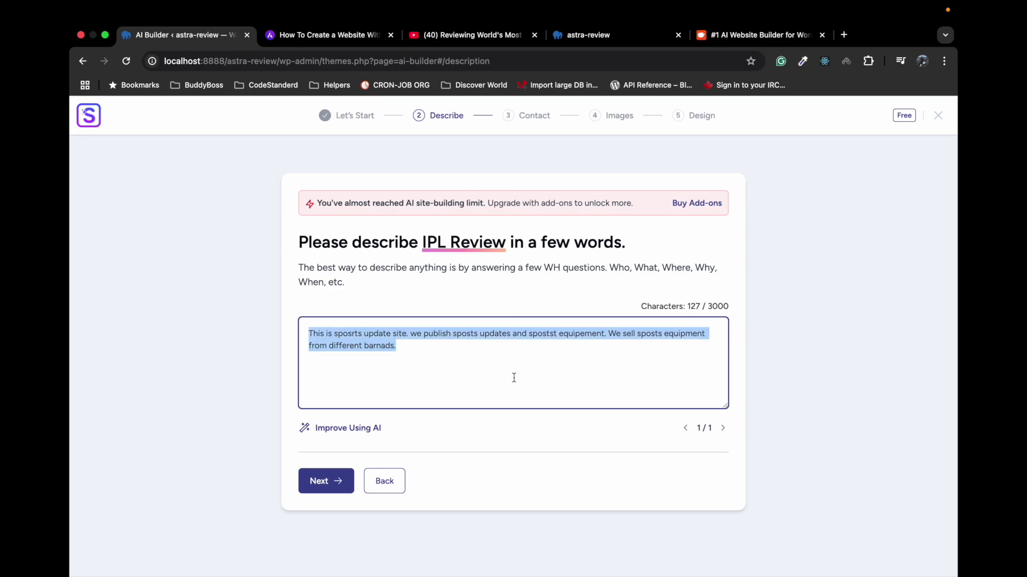
double_click(367, 335)
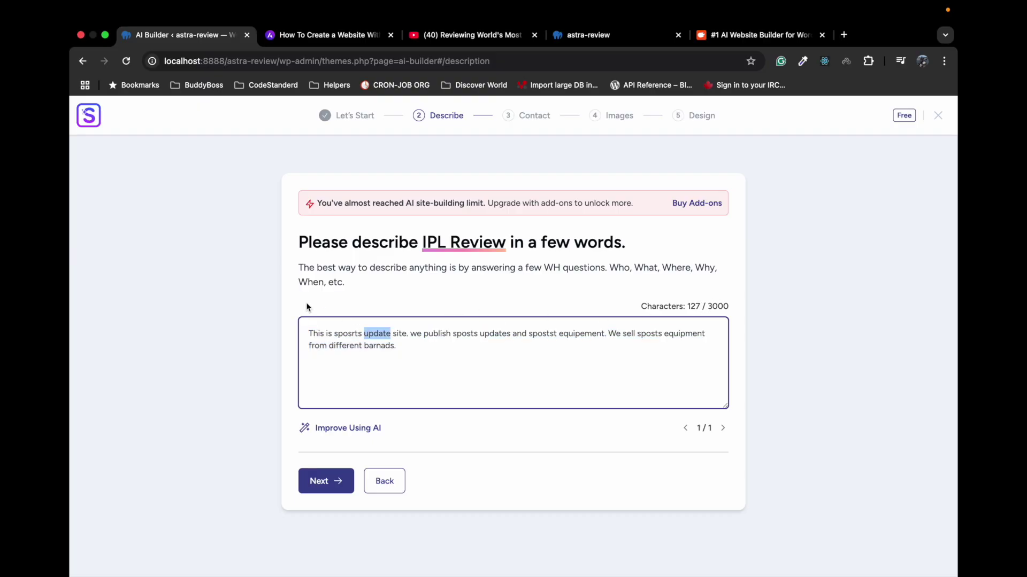
left_click(327, 487)
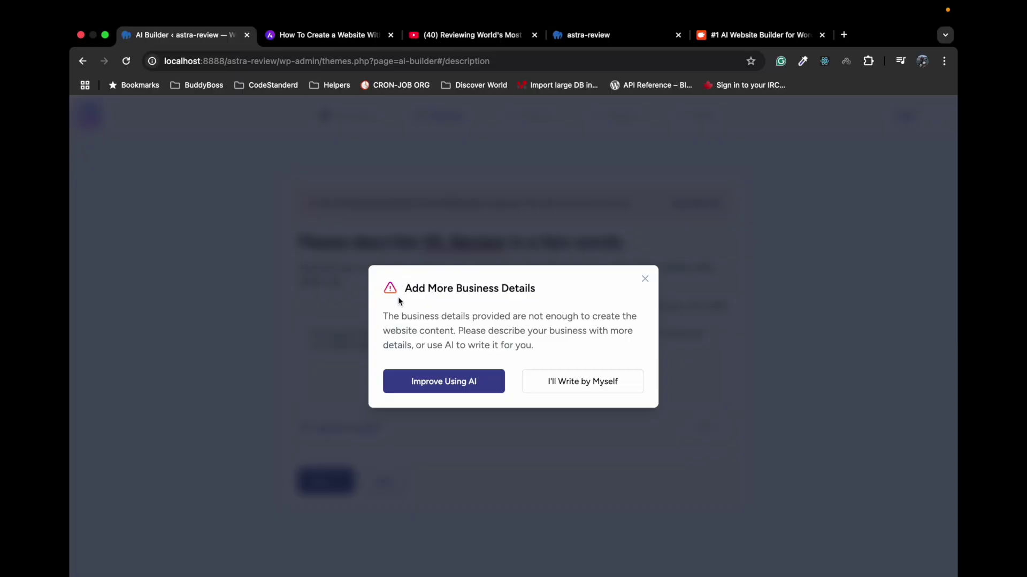
Step: Generate a 543-character description with Improve Using AI, accept it, and proceed to Contact details
left_click_drag(385, 318, 457, 330)
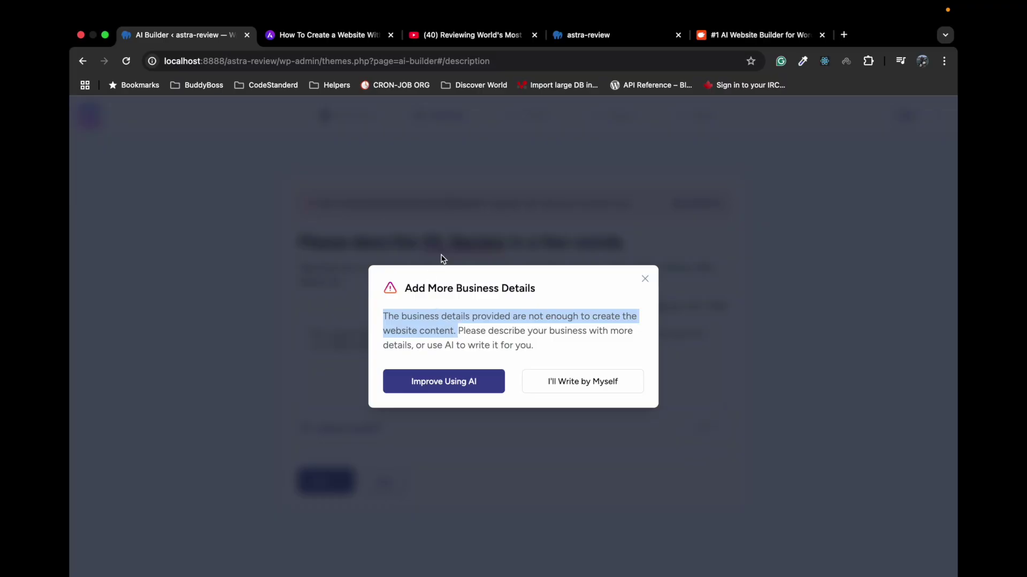
left_click(431, 390)
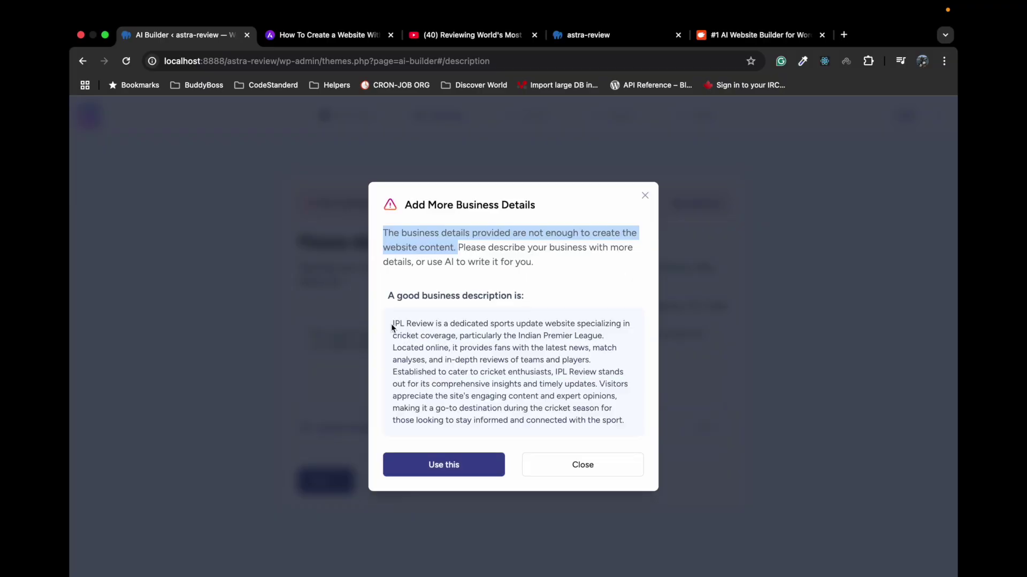
left_click_drag(422, 324, 533, 408)
left_click(451, 466)
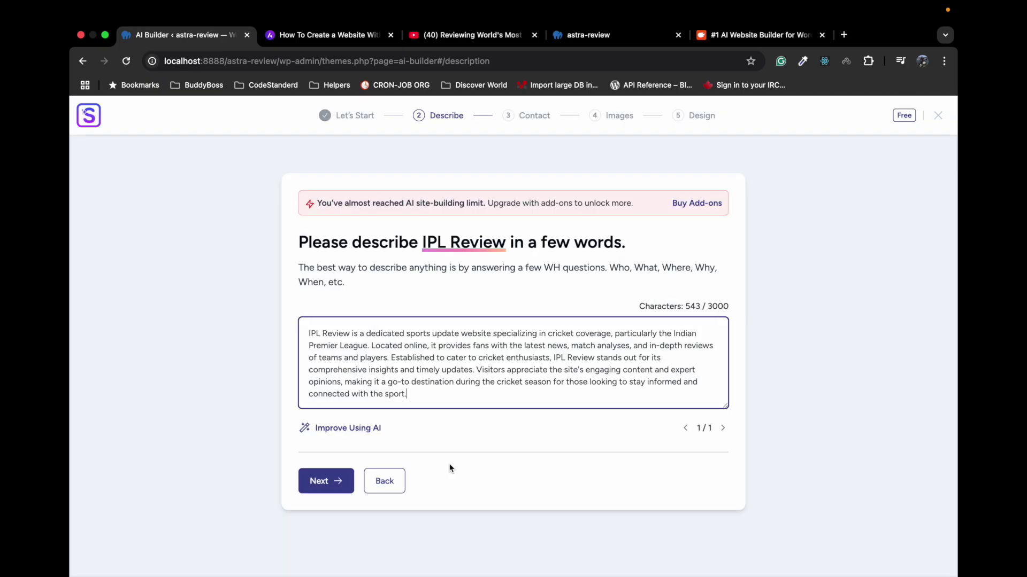
left_click(320, 492)
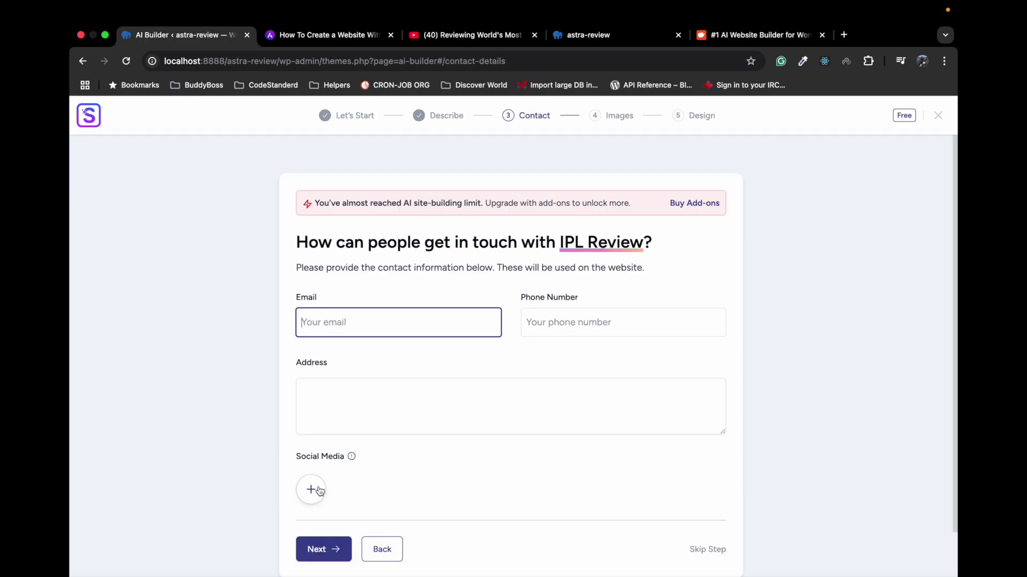
Step: Leave the Email and Phone Number contact fields blank and continue to the images step
scroll(370, 342, "down", 2)
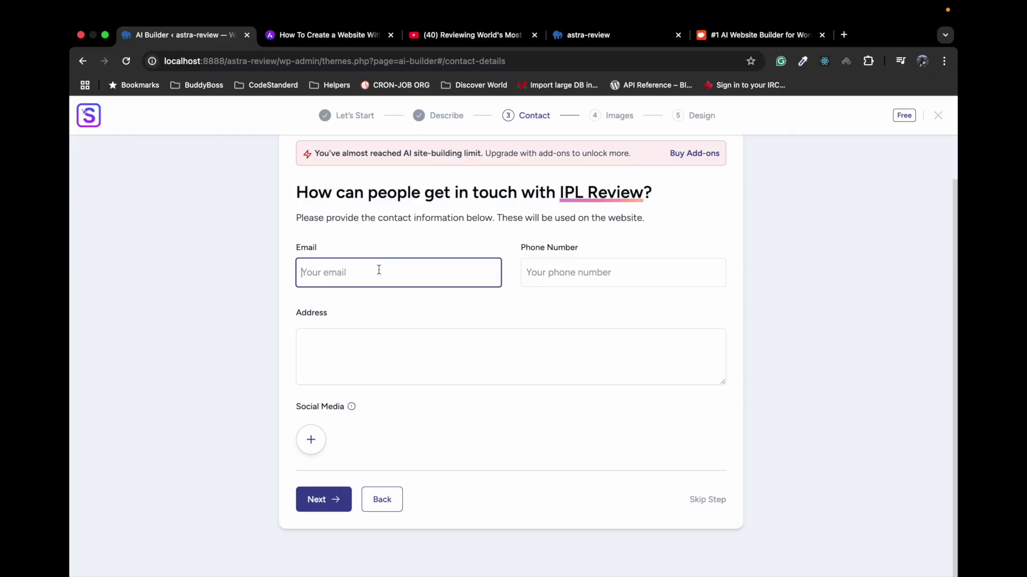
left_click(355, 339)
left_click(591, 268)
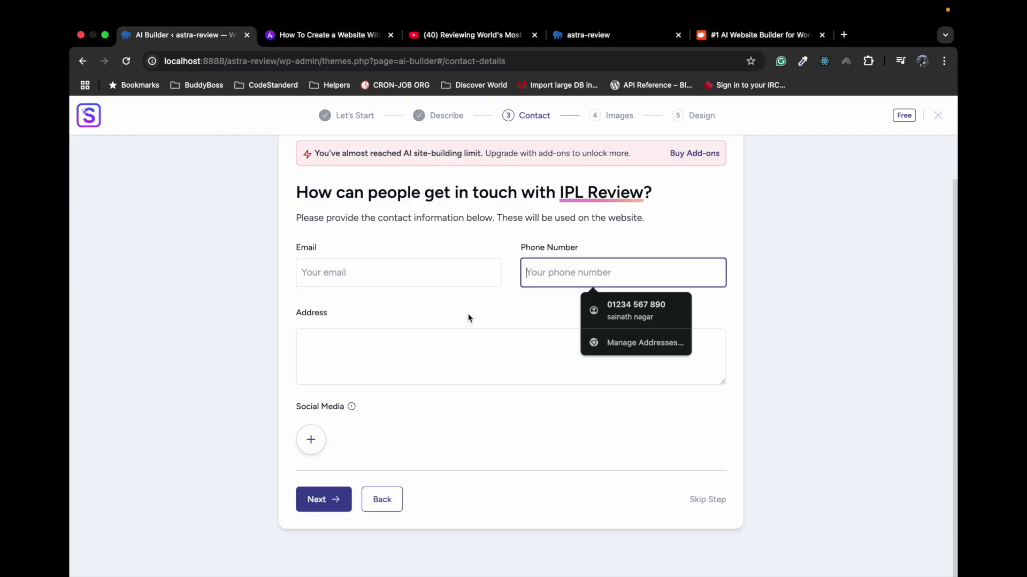
left_click(321, 498)
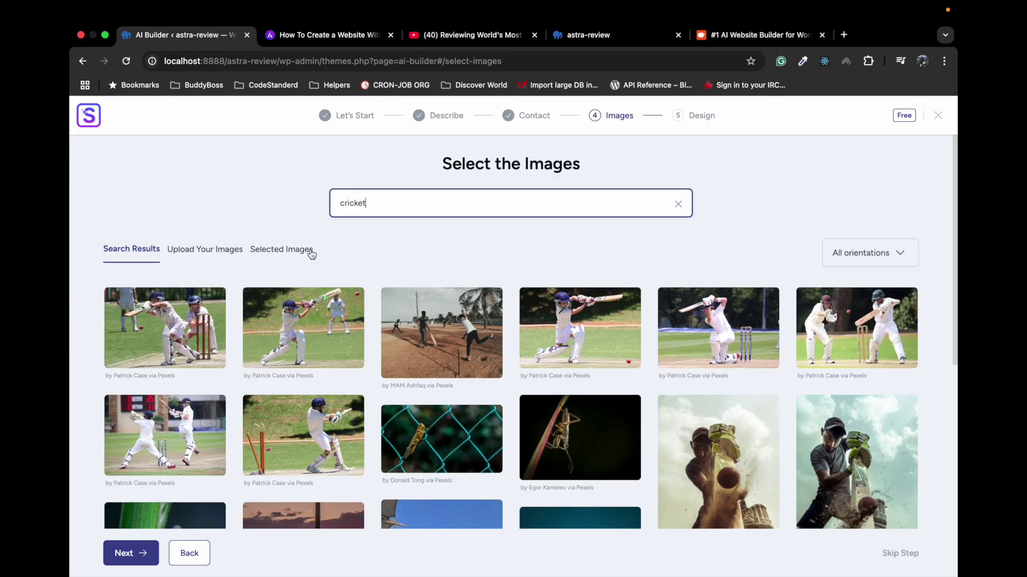
Step: Check the Upload and Selected Images views, then return to the cricket photo search results
scroll(311, 254, "down", 2)
scroll(311, 253, "up", 2)
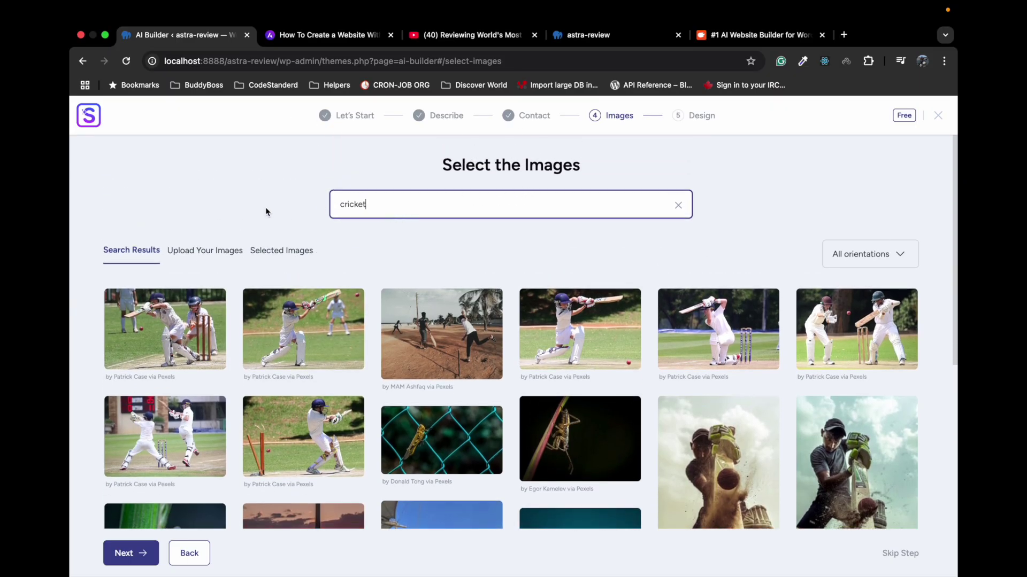
left_click(199, 250)
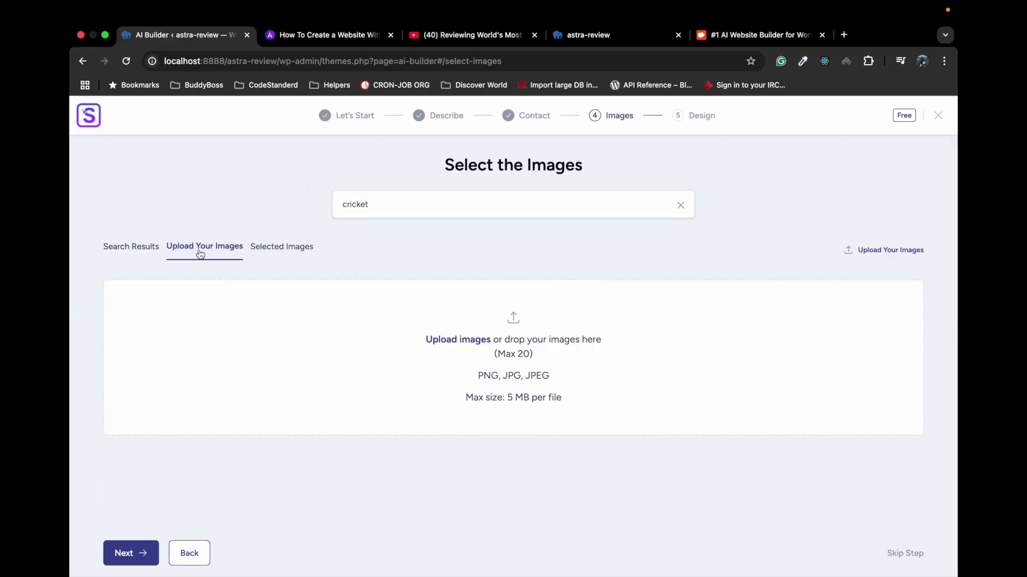
left_click(303, 254)
left_click(114, 247)
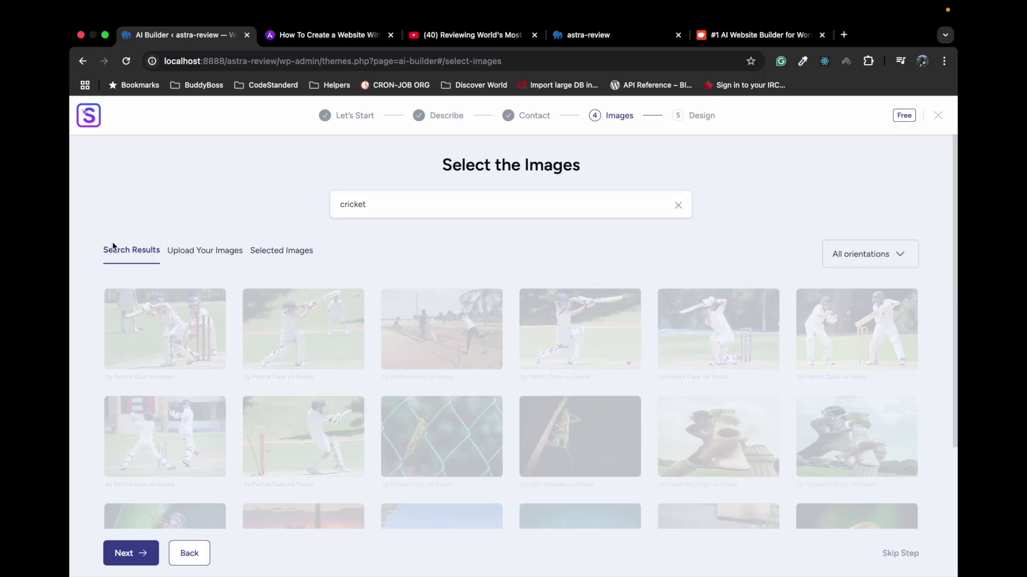
scroll(298, 204, "down", 4)
scroll(297, 204, "up", 3)
scroll(298, 203, "down", 3)
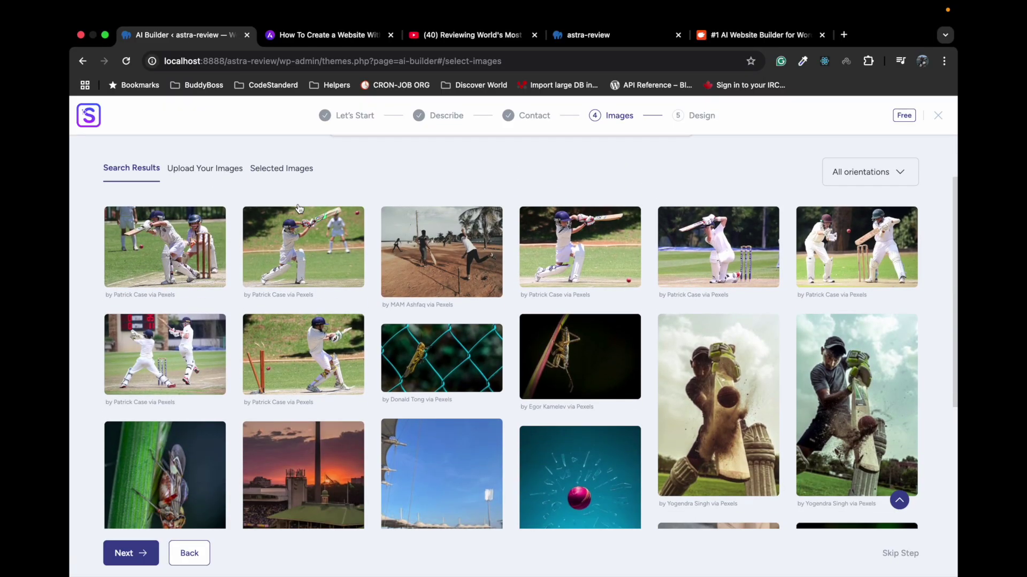
Step: Select the batsman-and-wicketkeeper, dirt pitch, tall batsman, stadium at sunset and pink ball photos
left_click(165, 237)
left_click(435, 230)
scroll(434, 229, "down", 1)
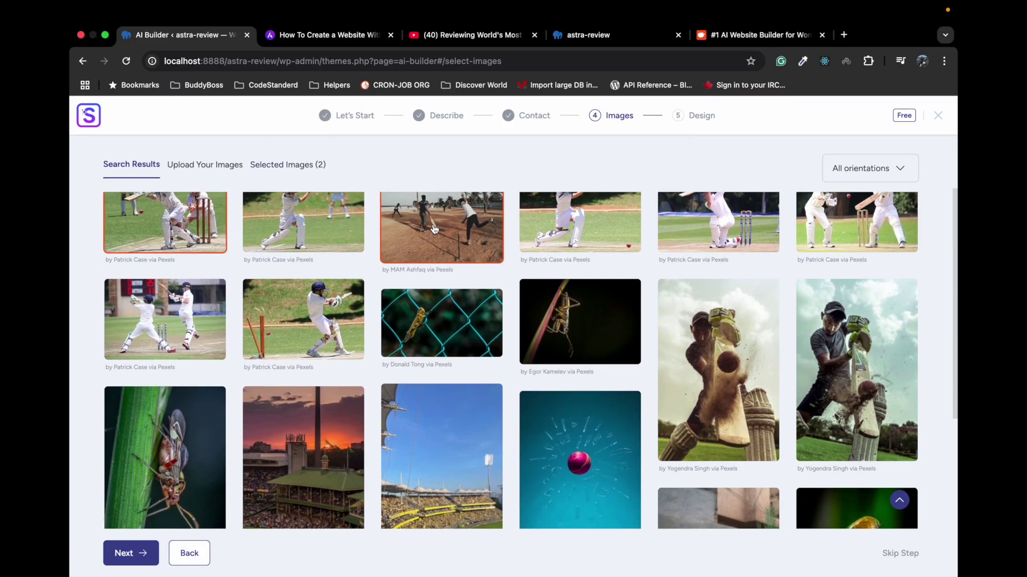
scroll(435, 230, "down", 1)
left_click(688, 268)
scroll(688, 267, "down", 1)
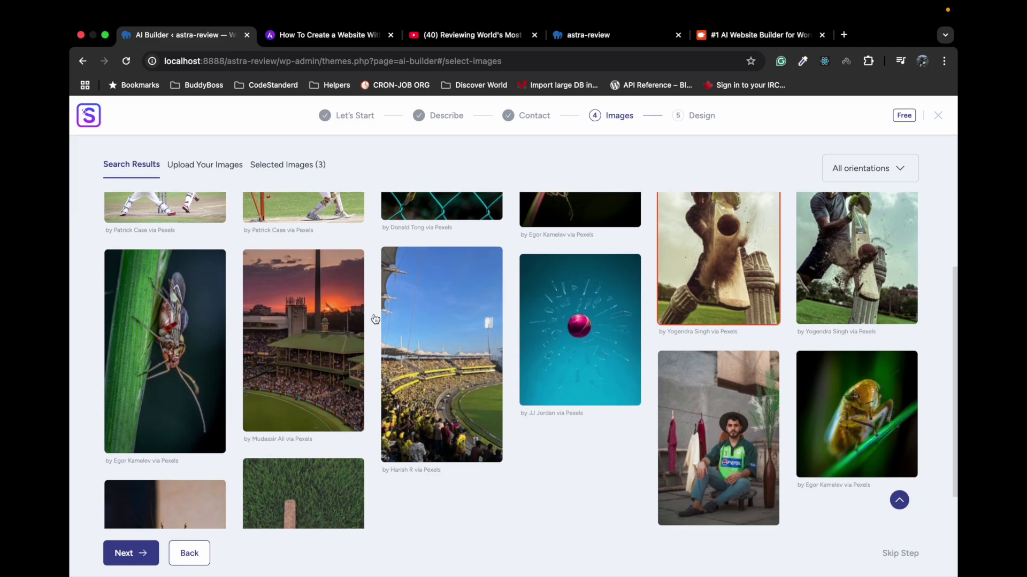
left_click(356, 332)
scroll(356, 329, "down", 3)
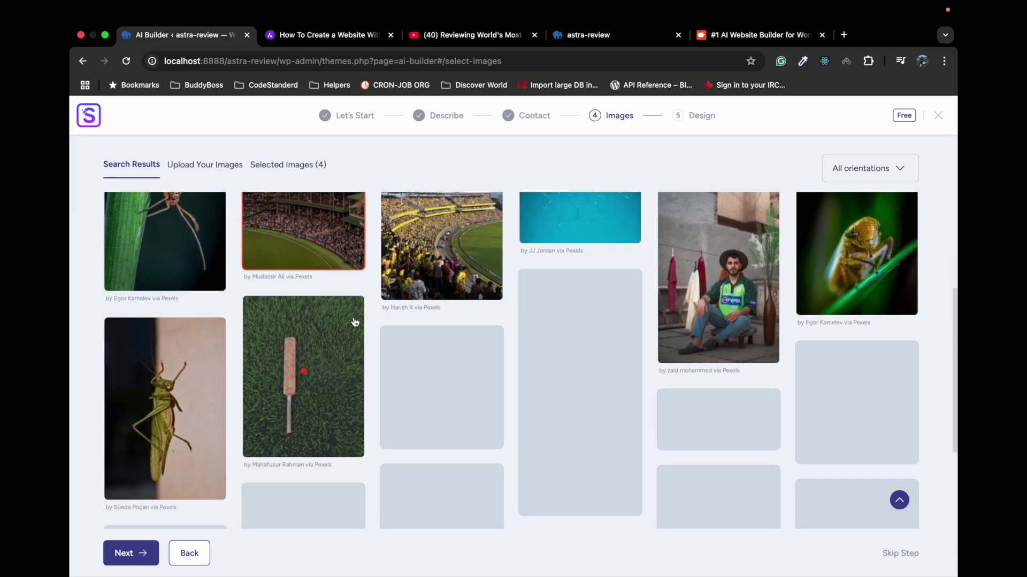
scroll(355, 323, "up", 5)
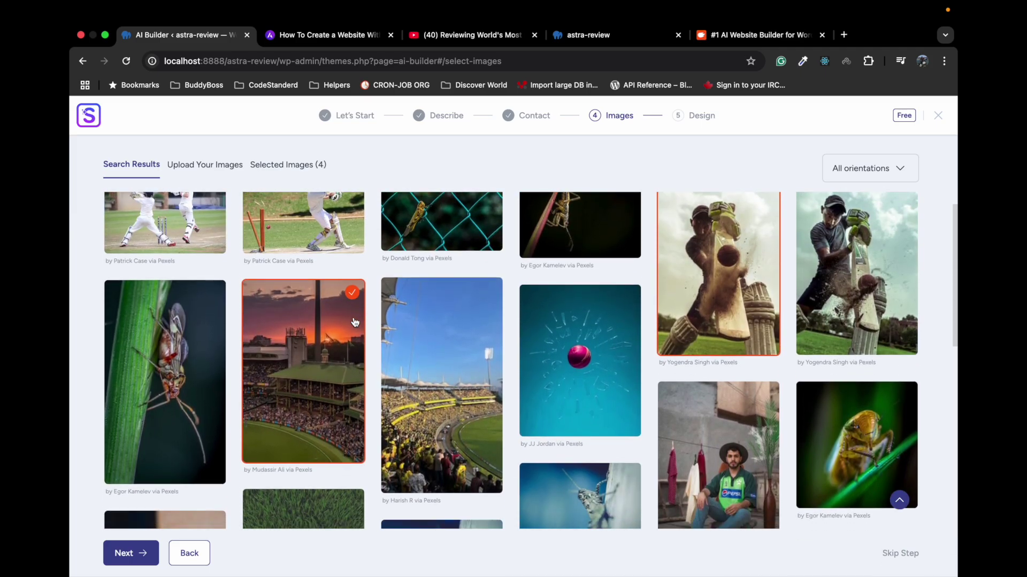
scroll(355, 323, "down", 2)
left_click(577, 265)
Step: Select the bats against a brick wall, batsman from behind and red cricket ball photos
scroll(577, 264, "down", 5)
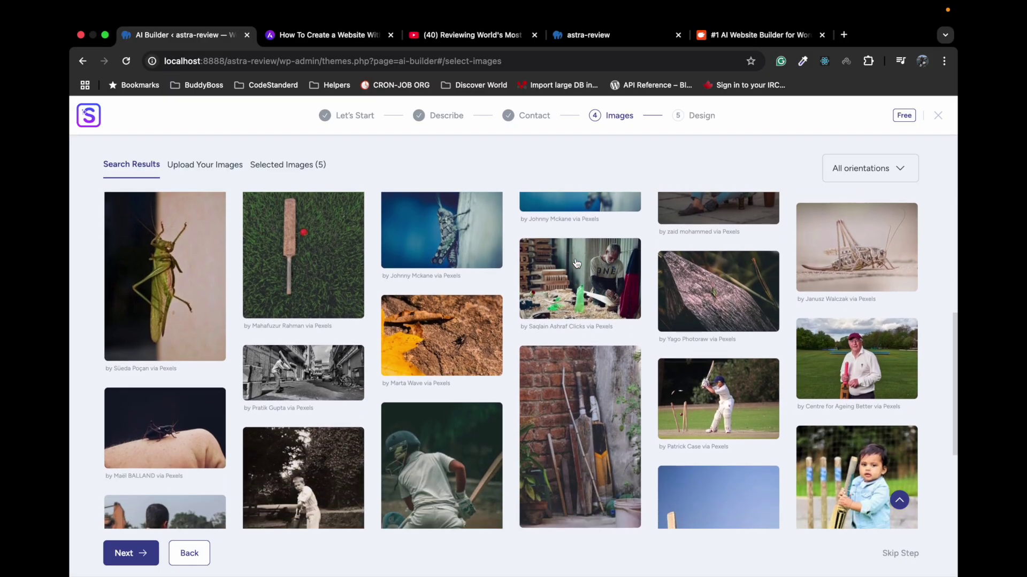
scroll(577, 263, "down", 2)
scroll(496, 308, "up", 10)
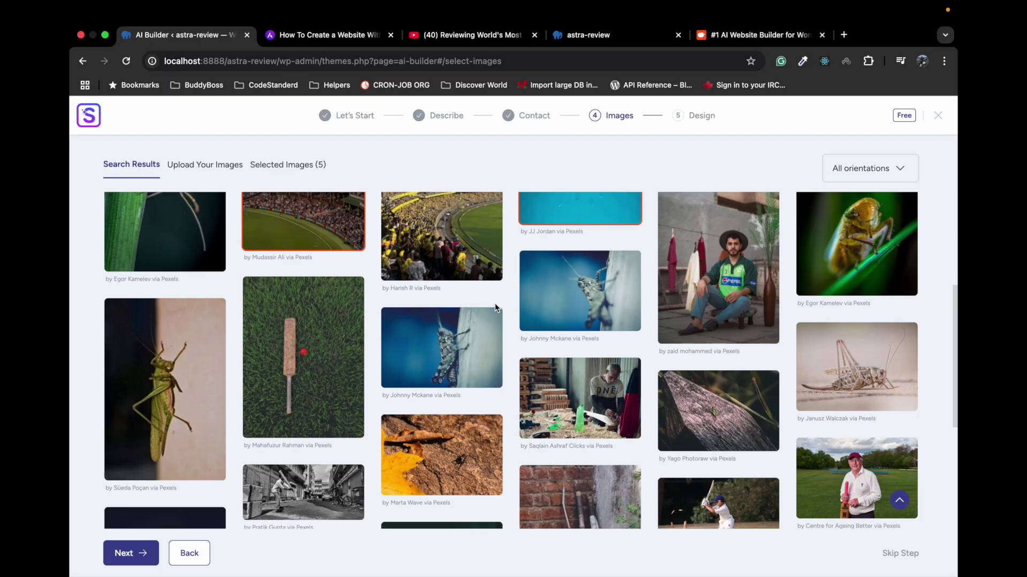
scroll(495, 308, "down", 10)
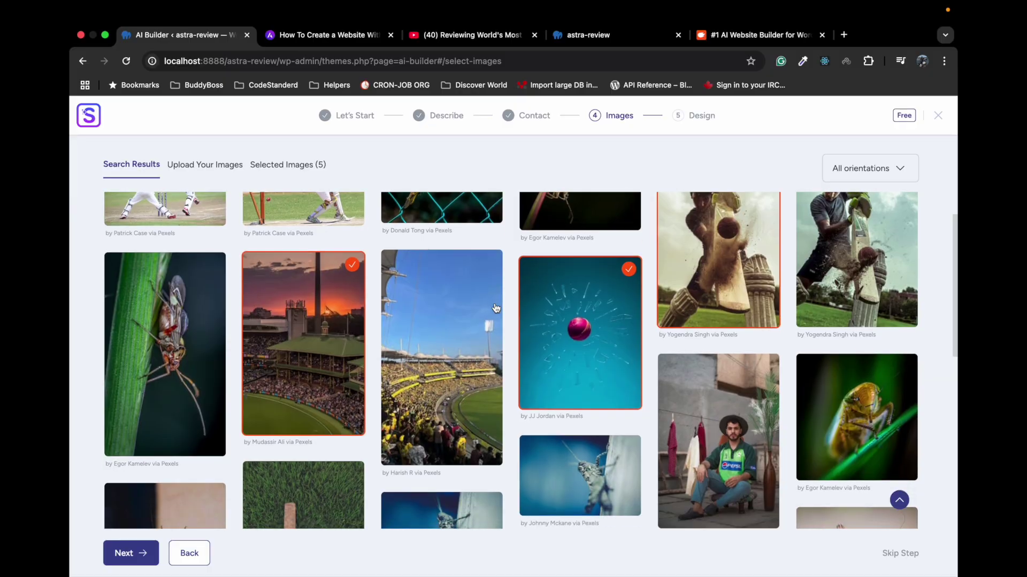
scroll(495, 308, "down", 2)
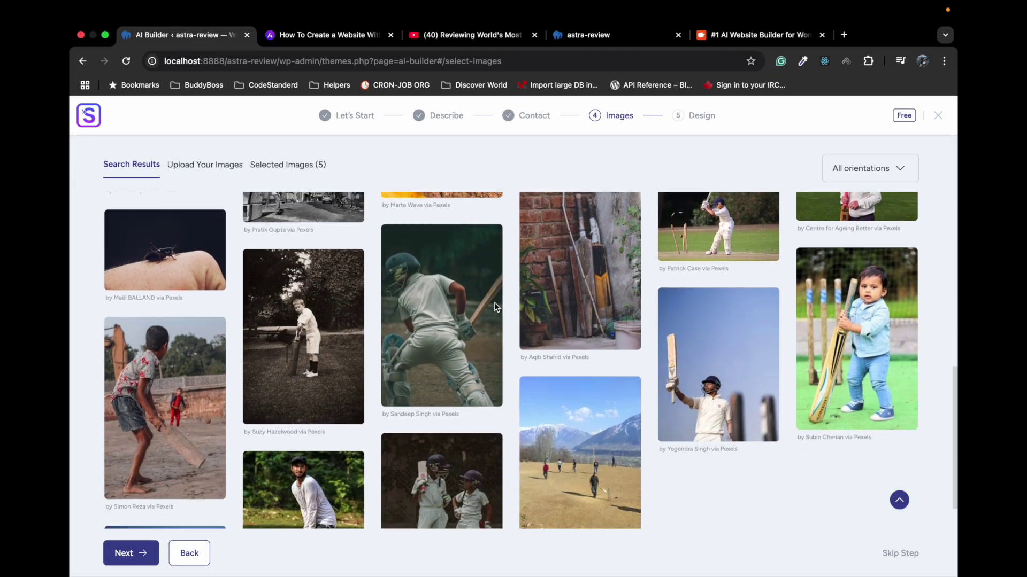
scroll(495, 308, "up", 2)
left_click(588, 369)
scroll(465, 324, "down", 4)
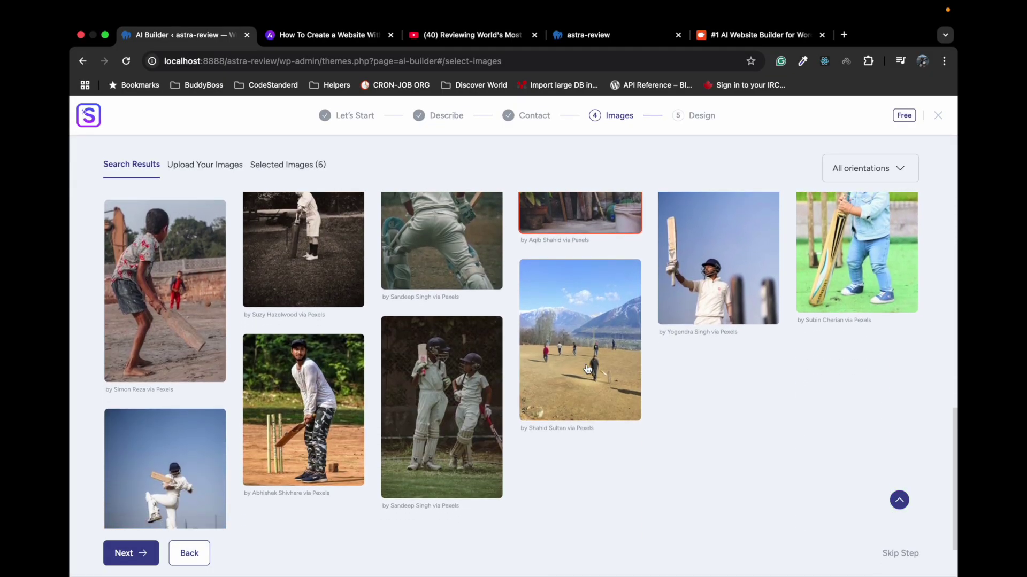
scroll(465, 324, "up", 2)
left_click(466, 324)
scroll(465, 324, "down", 2)
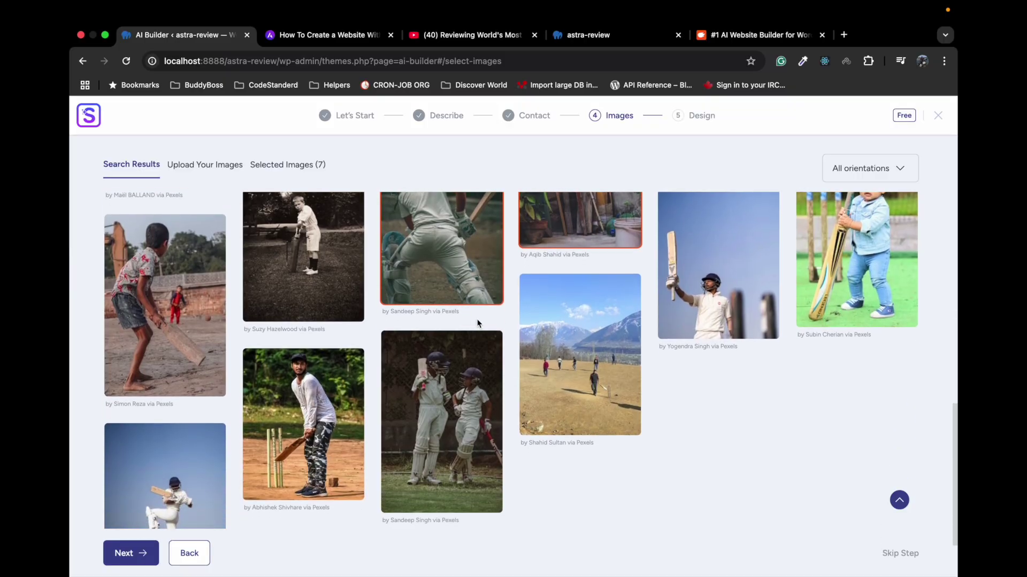
scroll(534, 361, "down", 2)
scroll(533, 364, "down", 2)
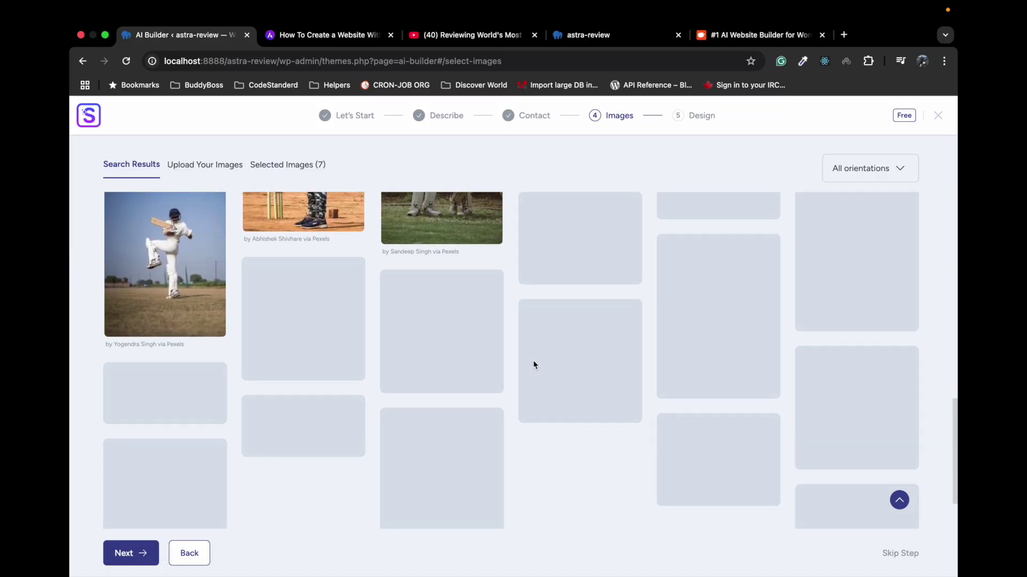
scroll(534, 364, "down", 1)
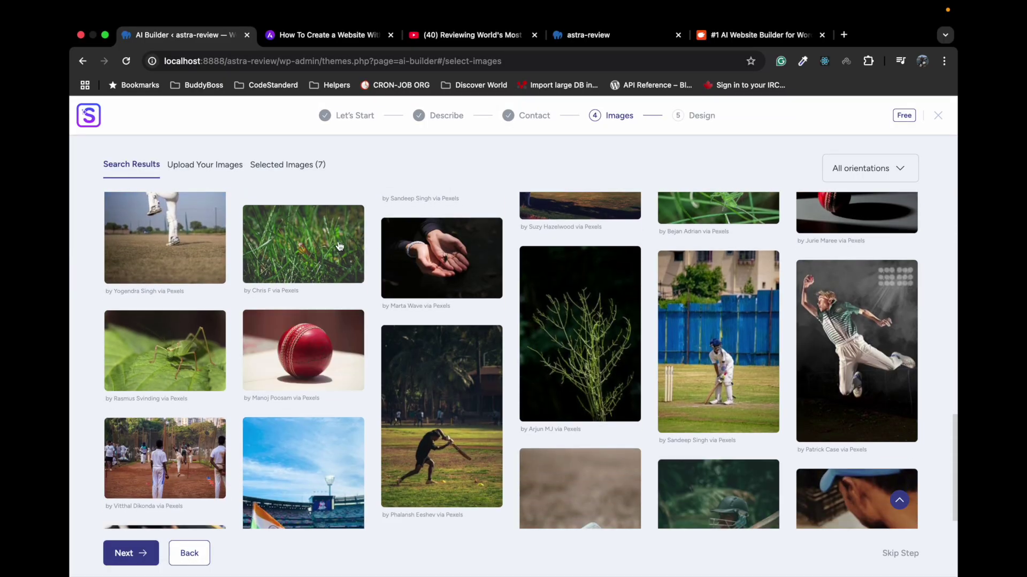
left_click(300, 334)
Step: Select the old bats on the ground, ball on fingertips and players on the field photos
scroll(300, 335, "down", 2)
scroll(300, 336, "down", 3)
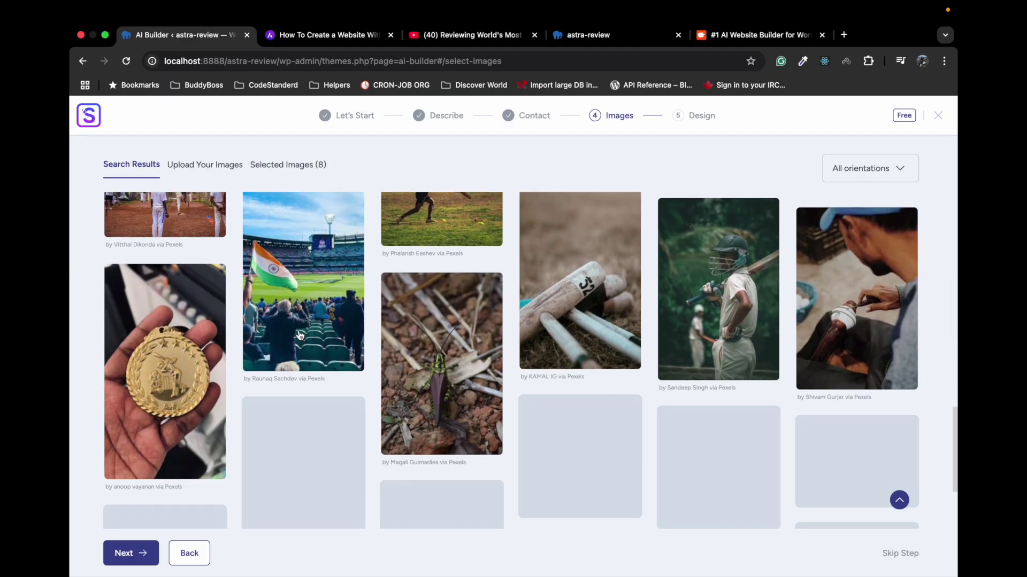
scroll(510, 300, "down", 1)
scroll(585, 295, "up", 1)
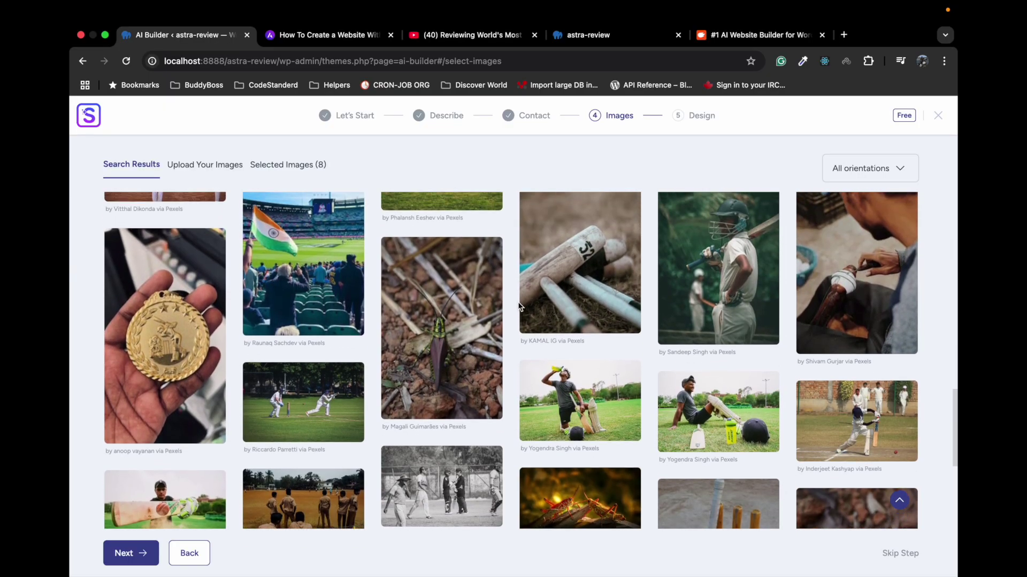
left_click(585, 295)
scroll(585, 296, "down", 1)
scroll(473, 274, "down", 3)
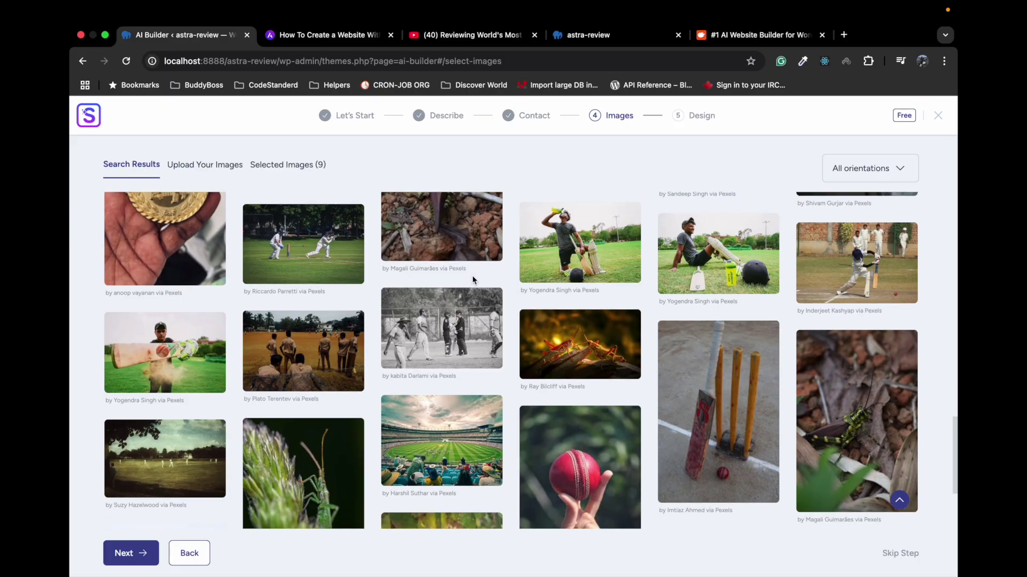
left_click(583, 410)
scroll(582, 409, "down", 1)
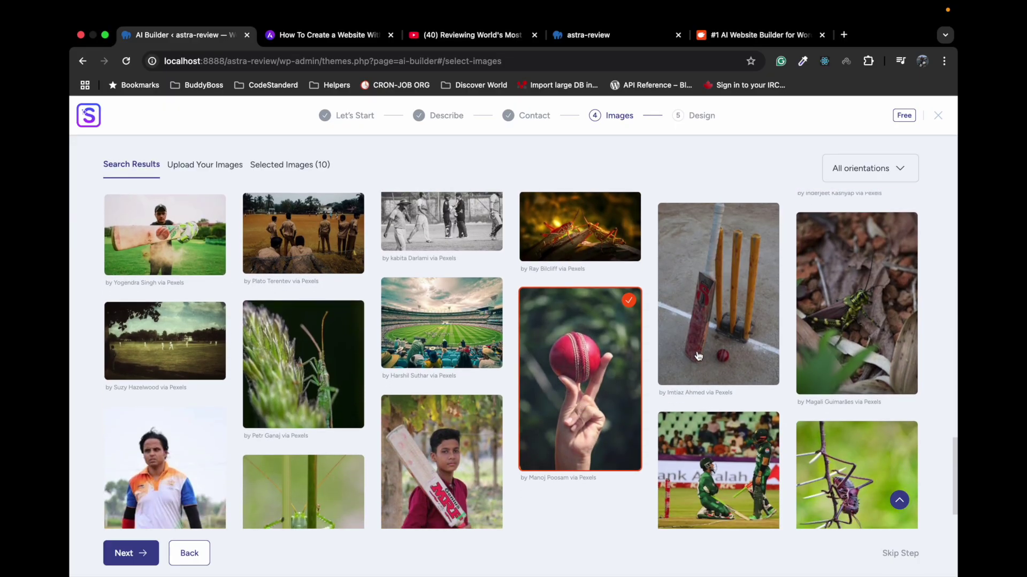
scroll(348, 313, "up", 2)
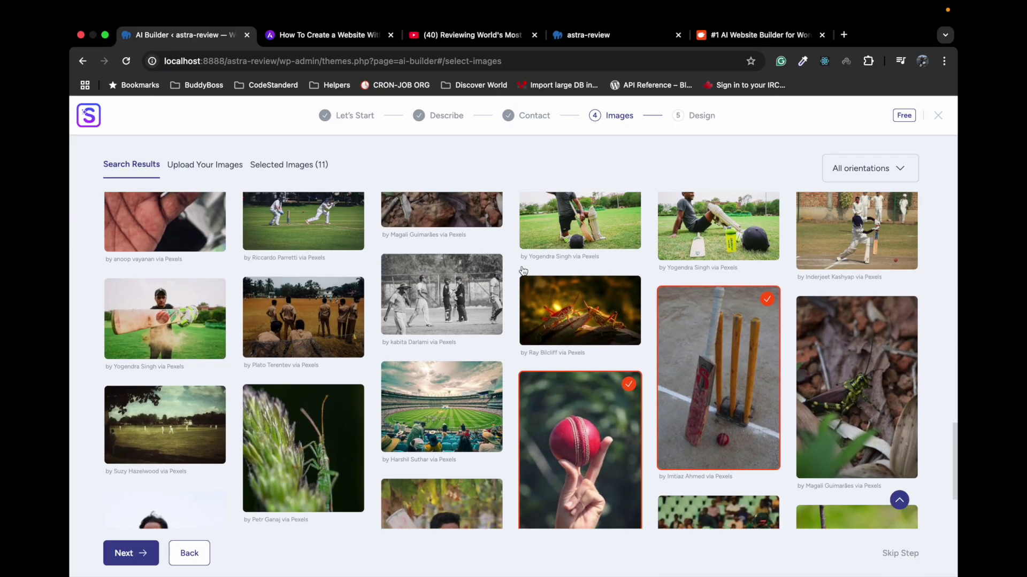
left_click(345, 315)
Step: Select the pavilion with mountains, red ball seam and close-up cricket ball photos
scroll(339, 320, "down", 5)
scroll(339, 320, "down", 1)
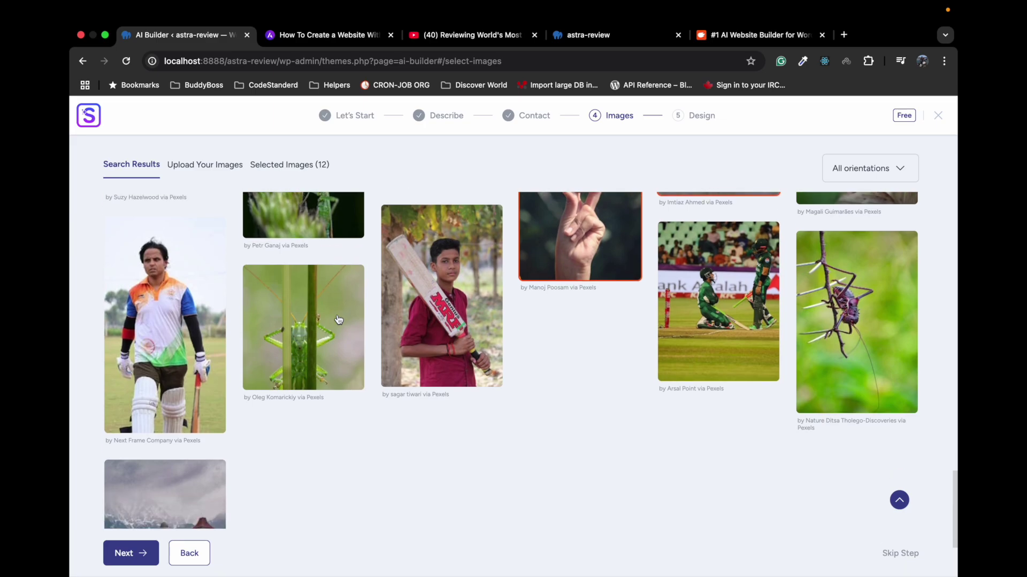
scroll(339, 320, "down", 5)
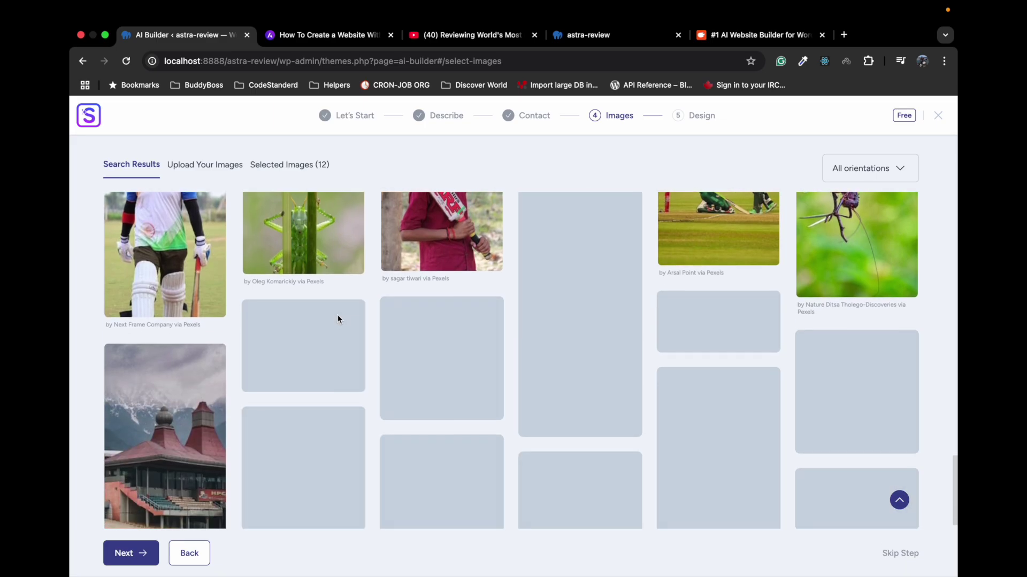
left_click(176, 287)
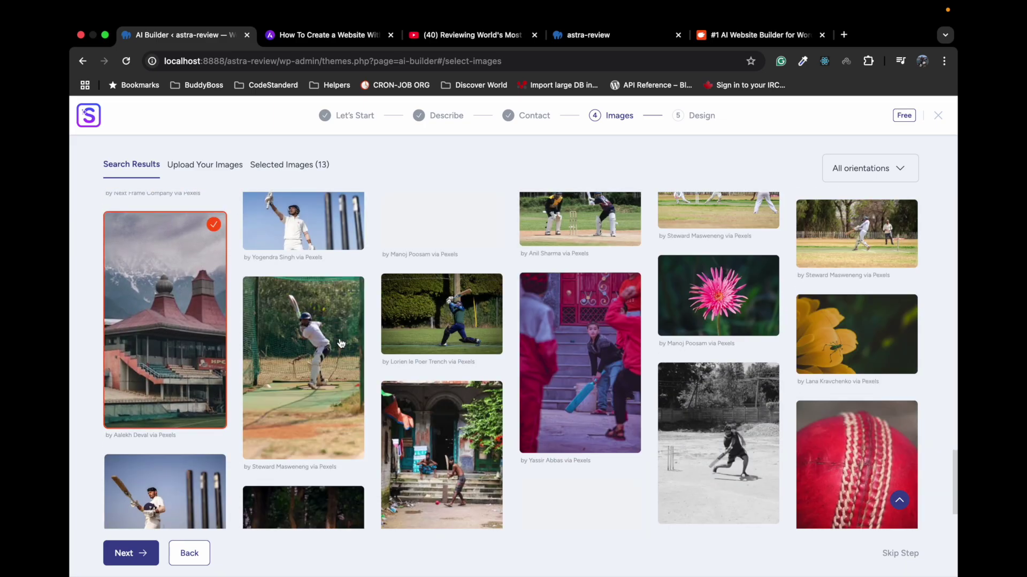
scroll(341, 343, "down", 4)
scroll(339, 337, "up", 3)
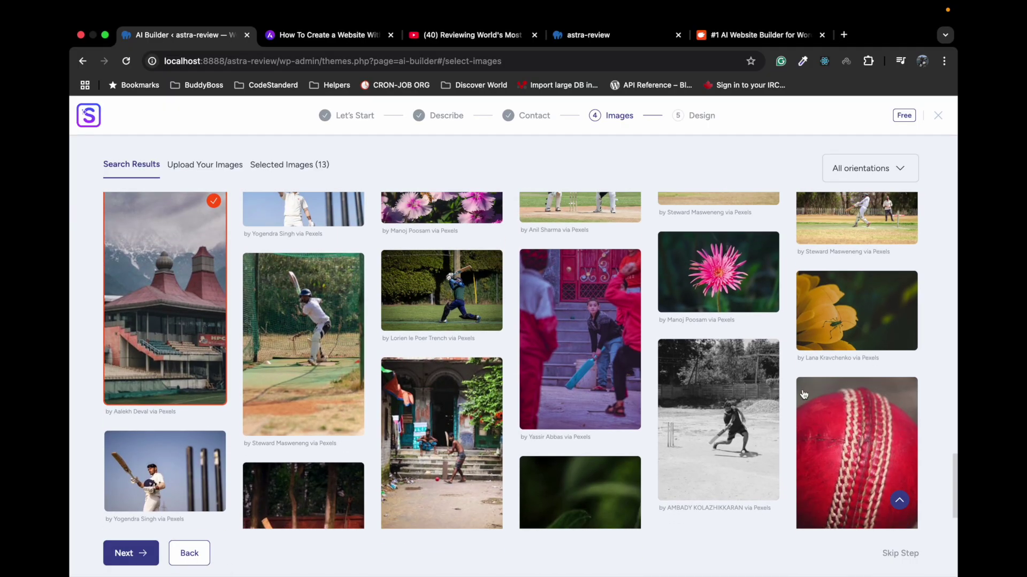
left_click(821, 409)
scroll(821, 409, "down", 8)
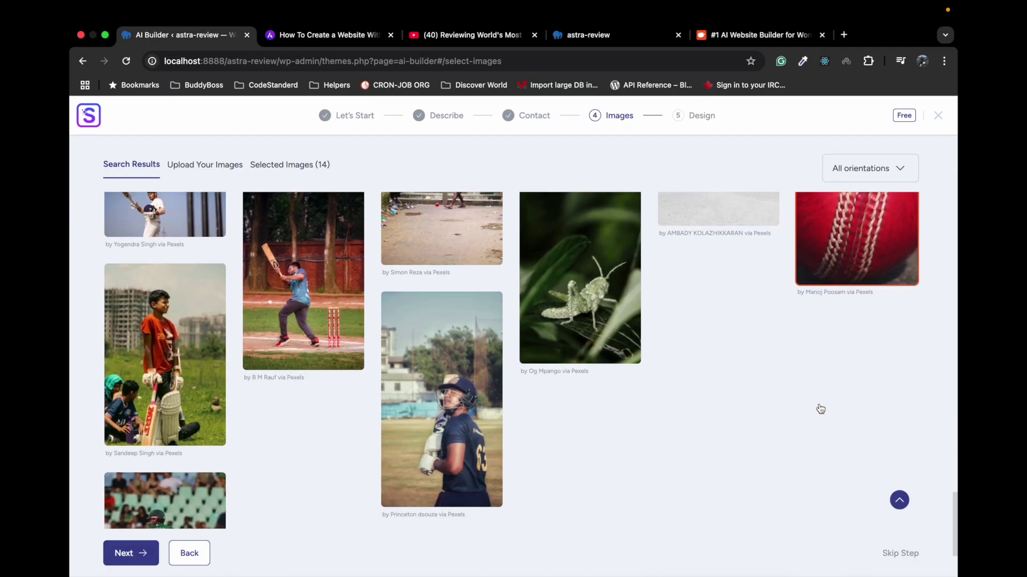
scroll(505, 337, "down", 7)
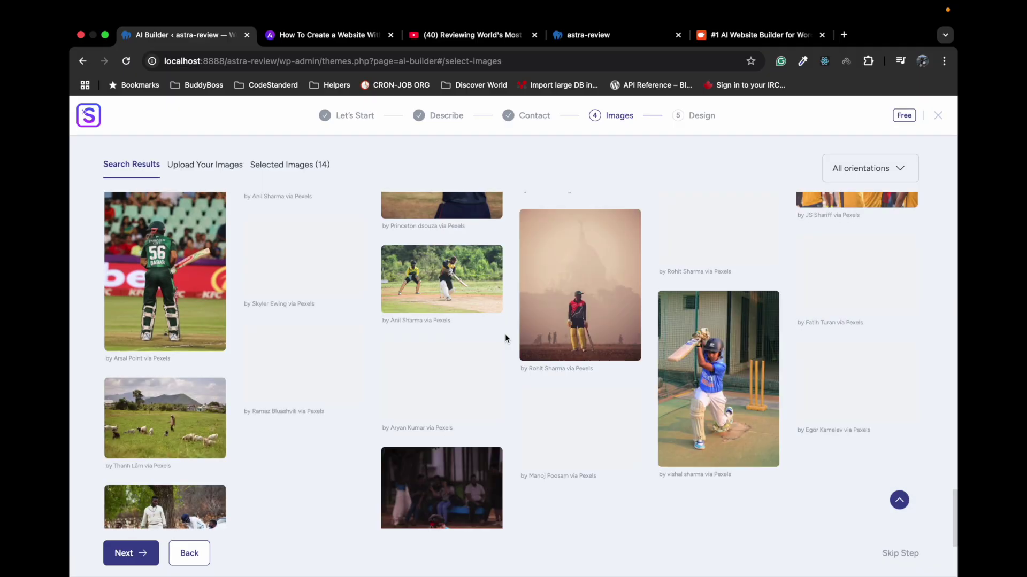
scroll(481, 299, "down", 1)
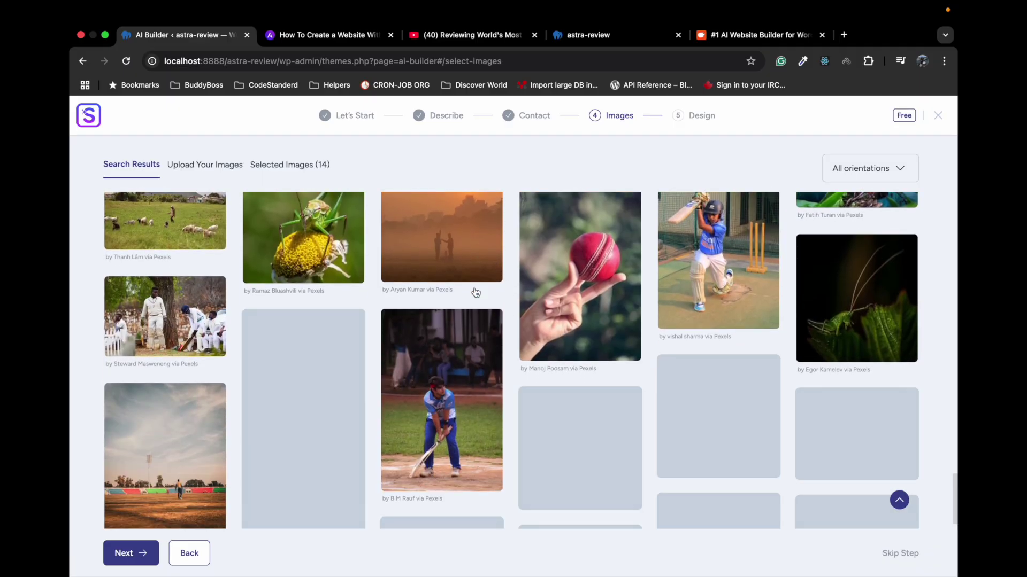
left_click(559, 283)
Step: Add the dusk ground, blue-sky stadium, beach cricket and mountain field photos, then proceed with 19 images
scroll(558, 282, "down", 2)
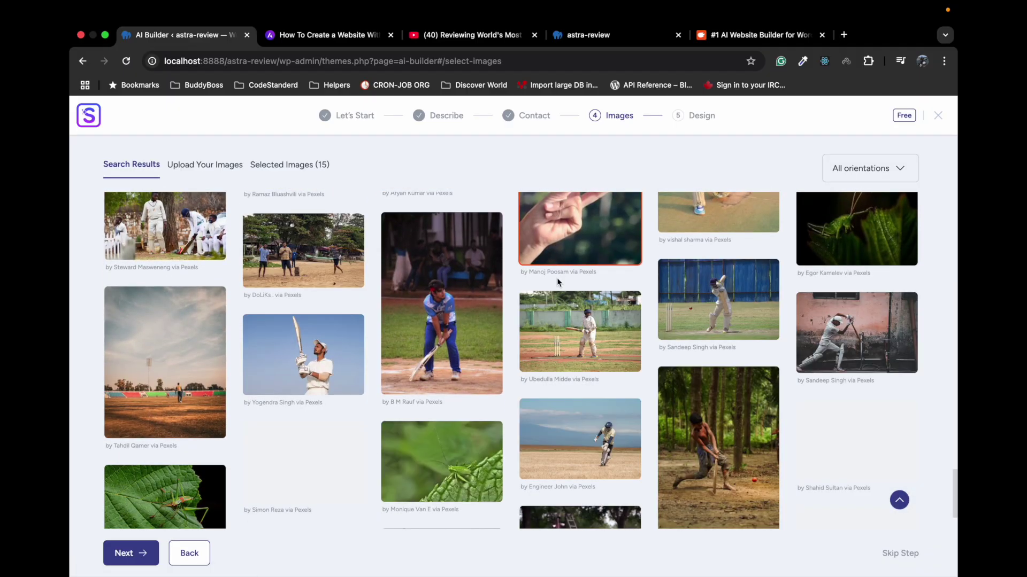
scroll(558, 282, "up", 2)
scroll(558, 282, "down", 1)
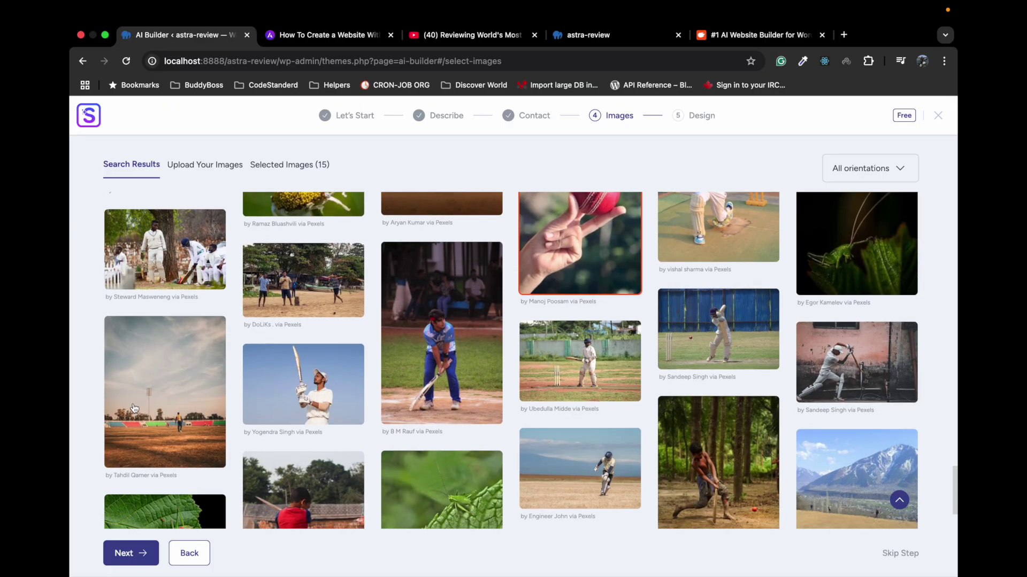
left_click(134, 408)
scroll(134, 409, "down", 5)
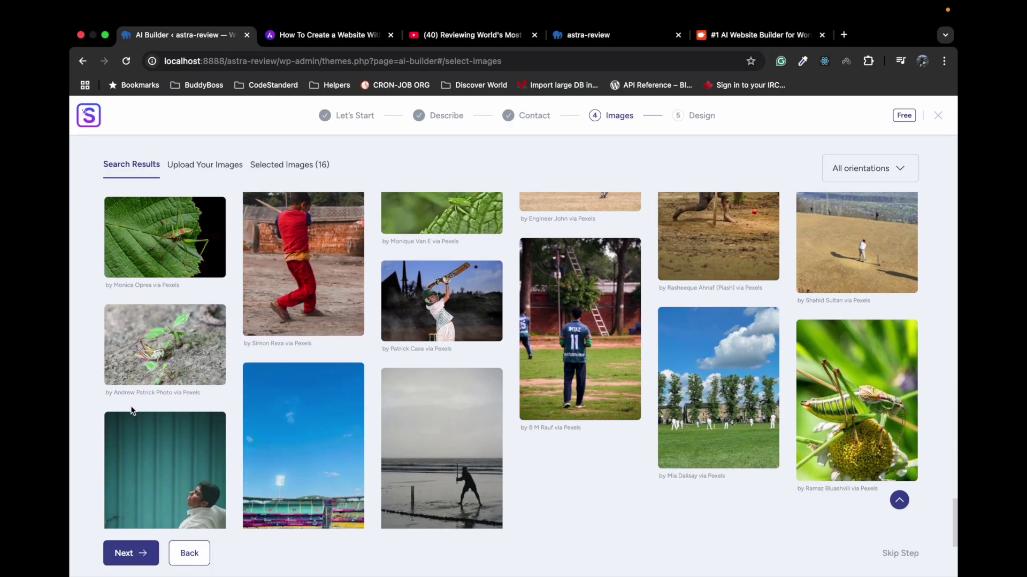
scroll(132, 411, "down", 2)
left_click(298, 344)
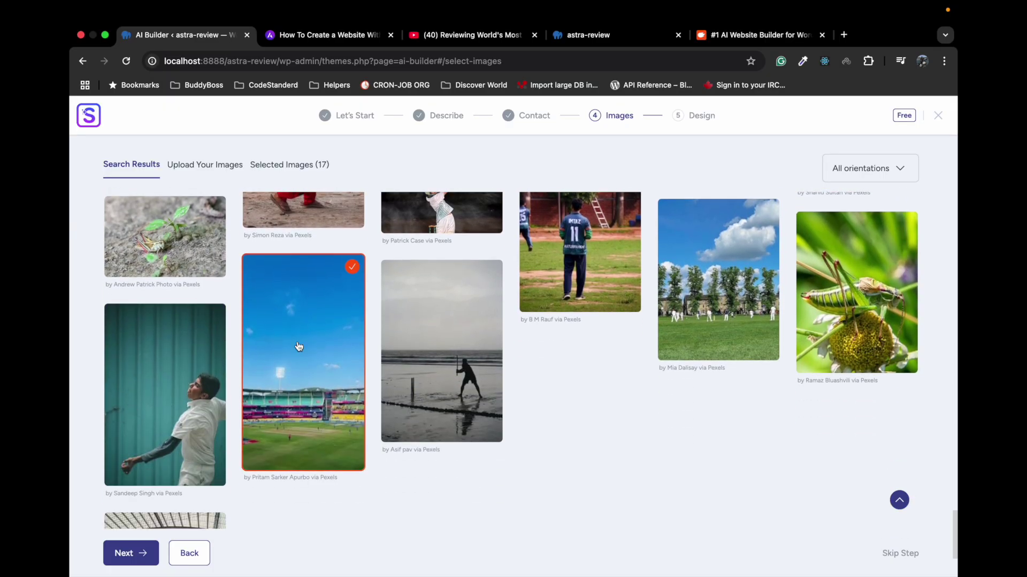
left_click(459, 343)
scroll(460, 343, "up", 2)
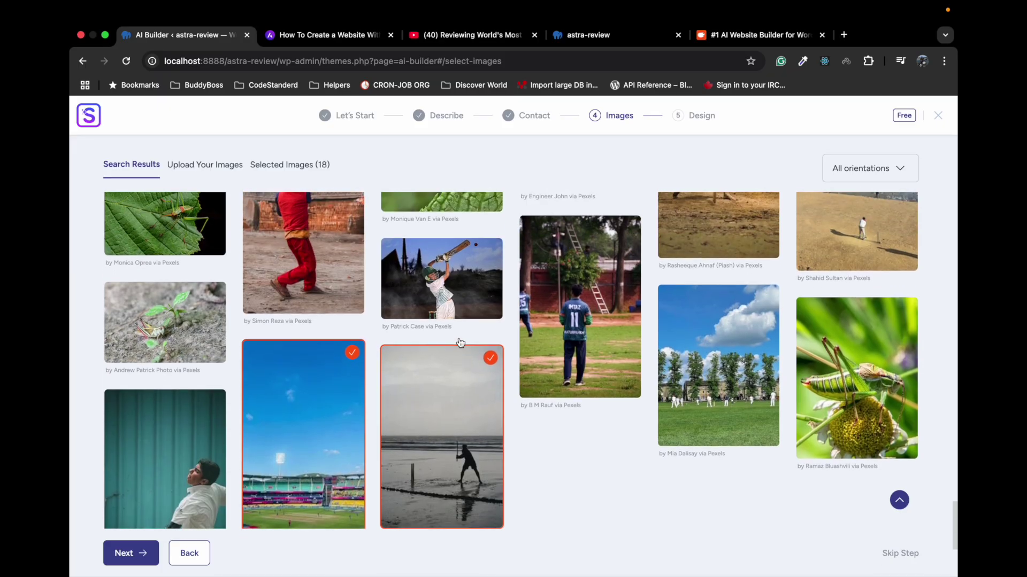
scroll(691, 358, "up", 3)
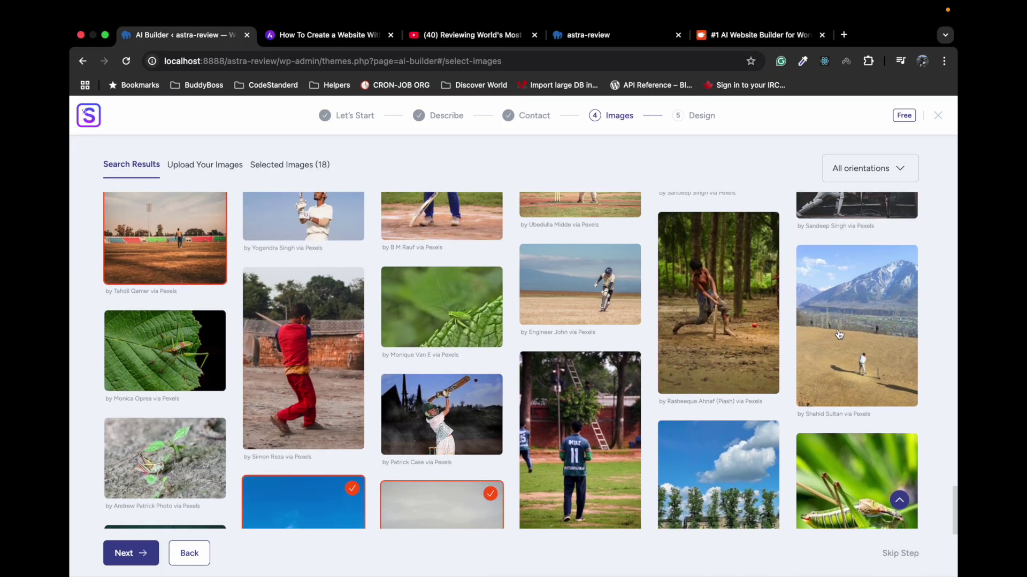
left_click(843, 335)
scroll(791, 331, "up", 3)
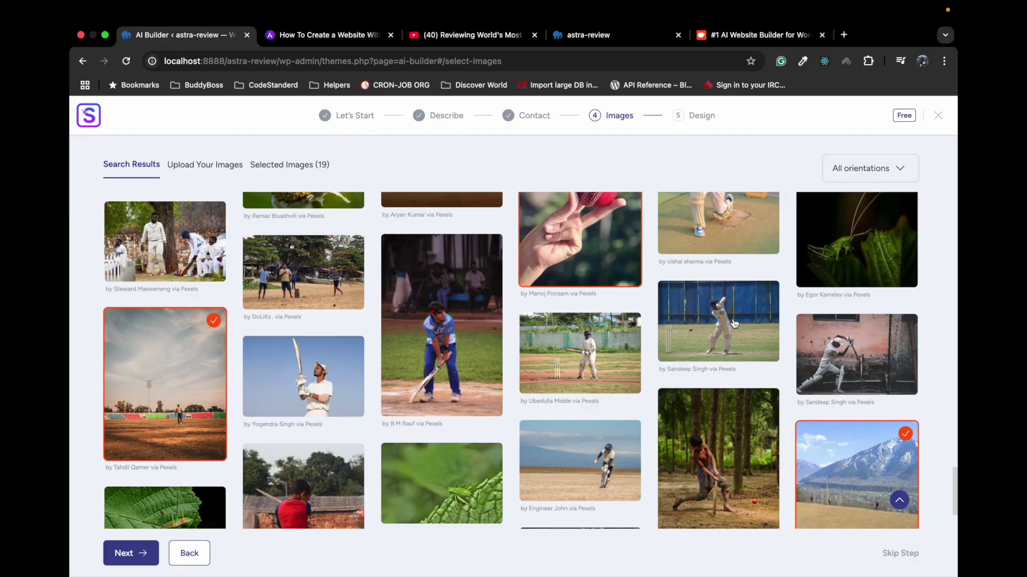
scroll(734, 323, "down", 3)
scroll(734, 323, "down", 4)
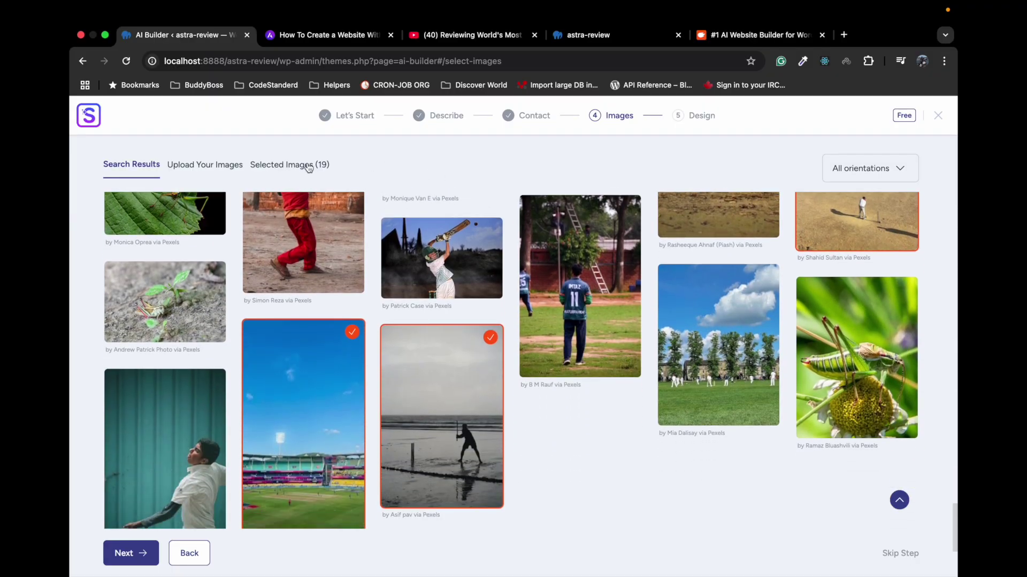
left_click(131, 553)
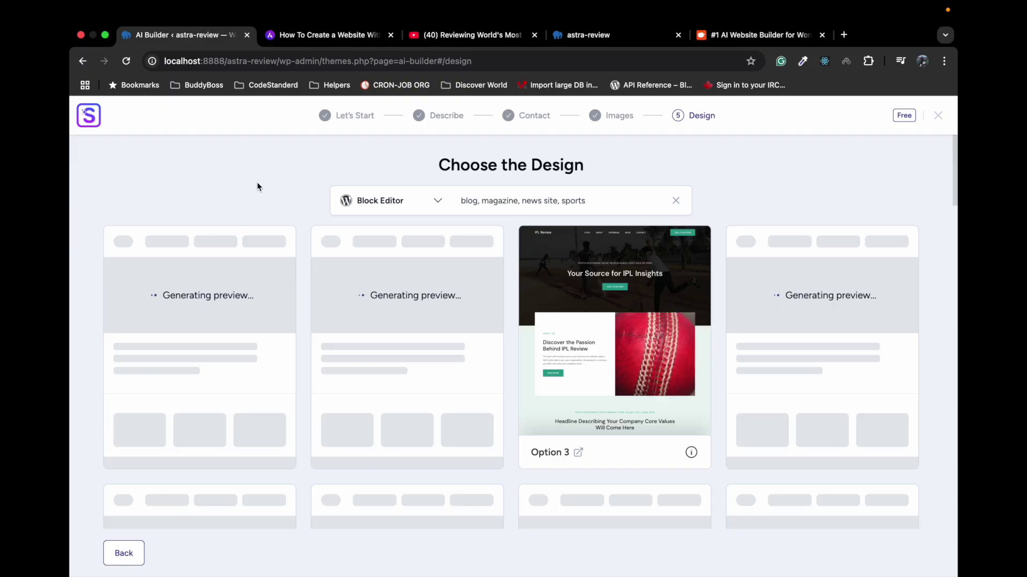
Step: Scroll through the generated IPL Review layouts, Options 1–8, and back to the top
scroll(257, 186, "down", 2)
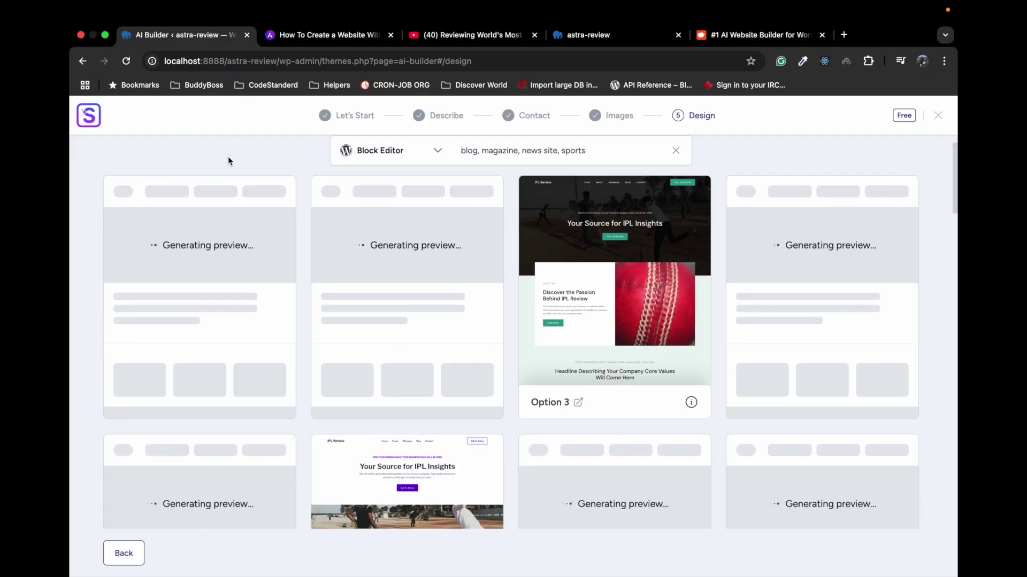
scroll(228, 156, "up", 2)
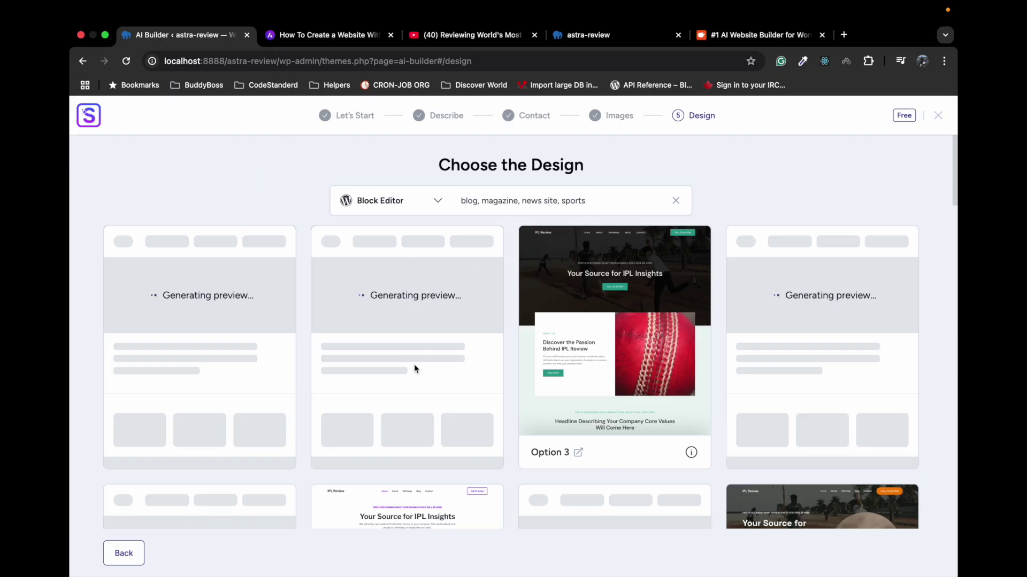
scroll(407, 302, "down", 3)
scroll(408, 316, "up", 3)
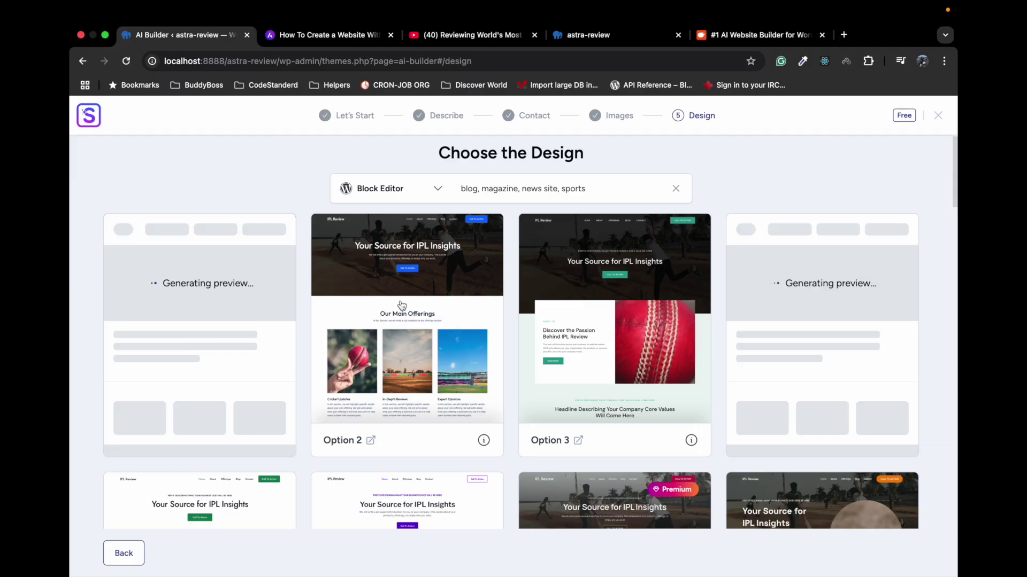
scroll(417, 308, "down", 2)
scroll(426, 306, "down", 3)
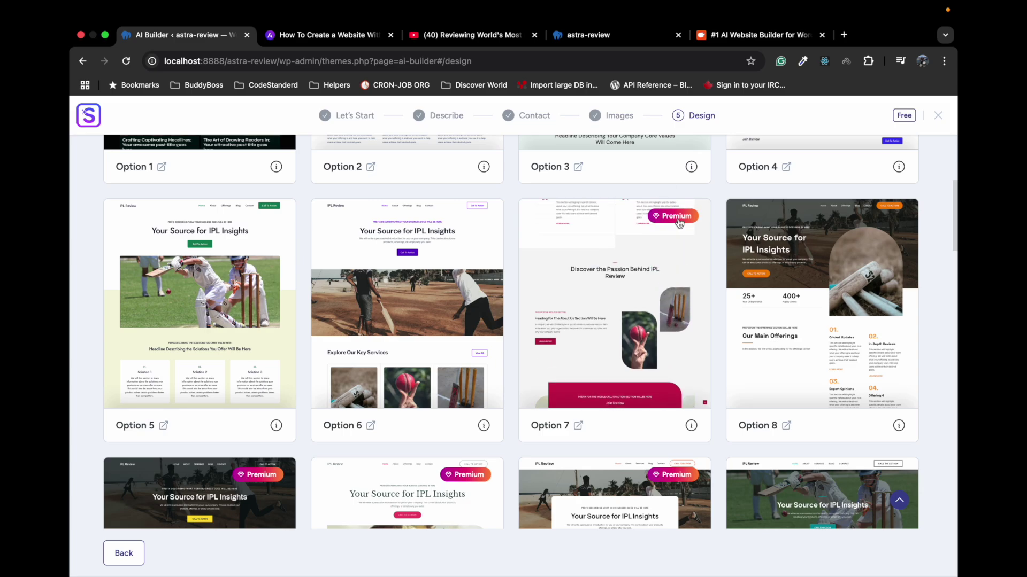
scroll(682, 224, "down", 2)
scroll(631, 262, "up", 5)
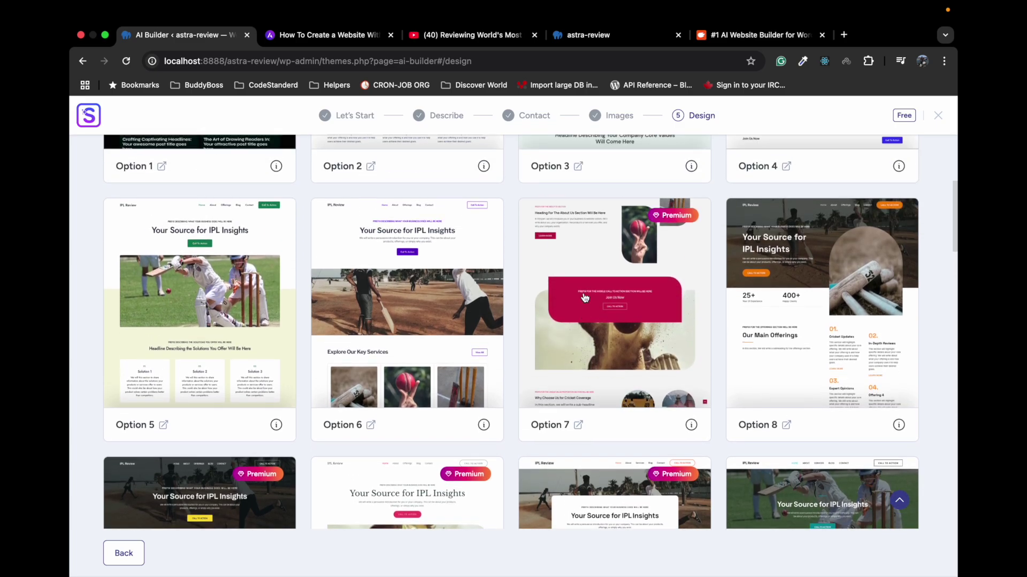
scroll(583, 296, "up", 3)
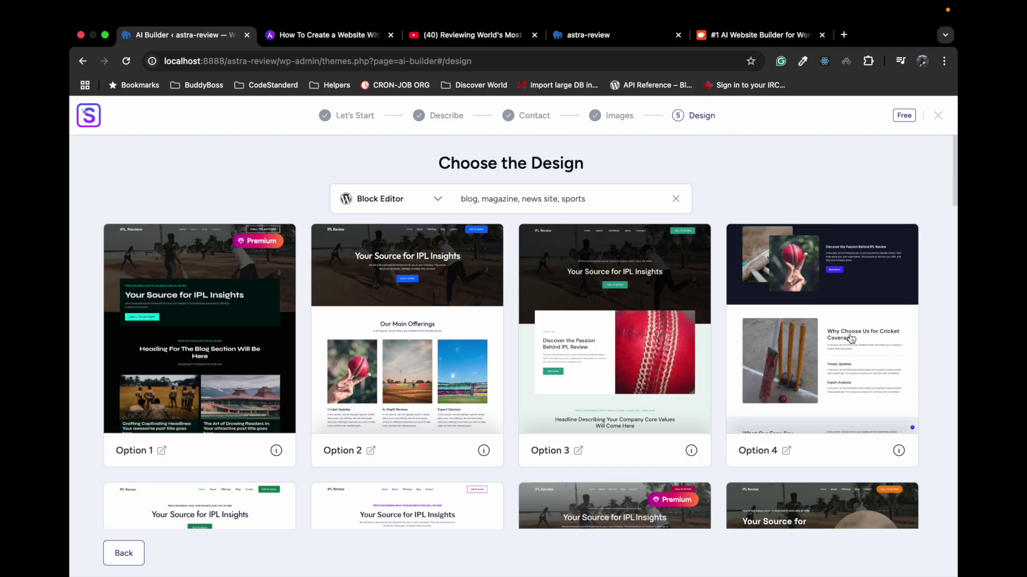
Step: Choose design Option 4, try the gold Style 10 palette, then apply blue Style 7 and continue
left_click(852, 310)
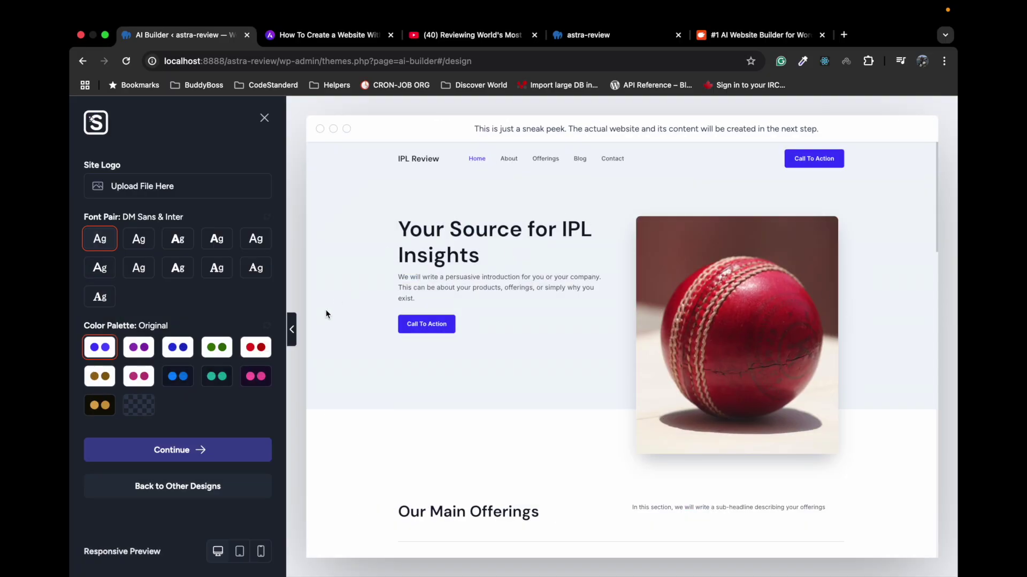
left_click(100, 405)
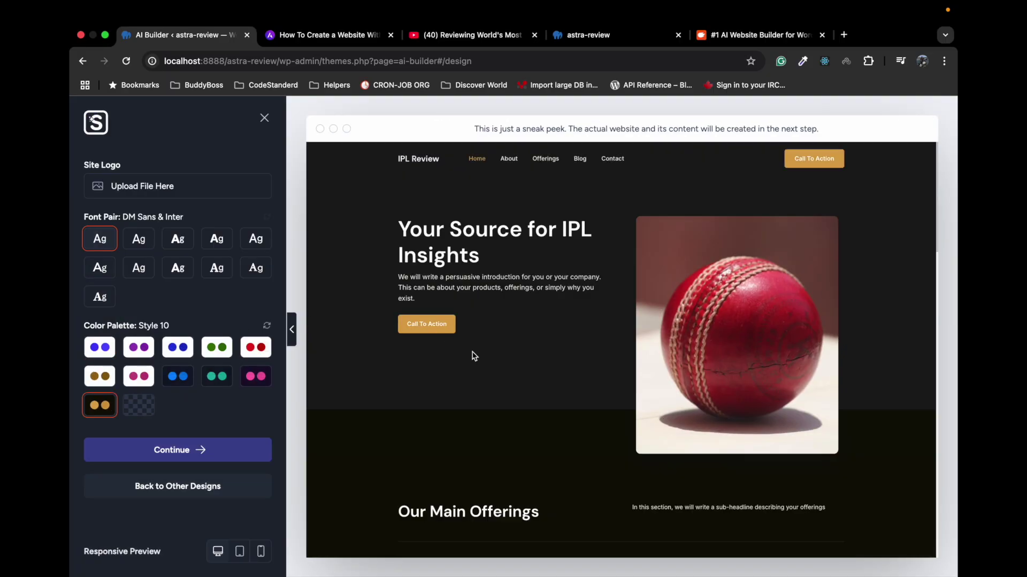
scroll(472, 355, "down", 5)
scroll(473, 356, "down", 5)
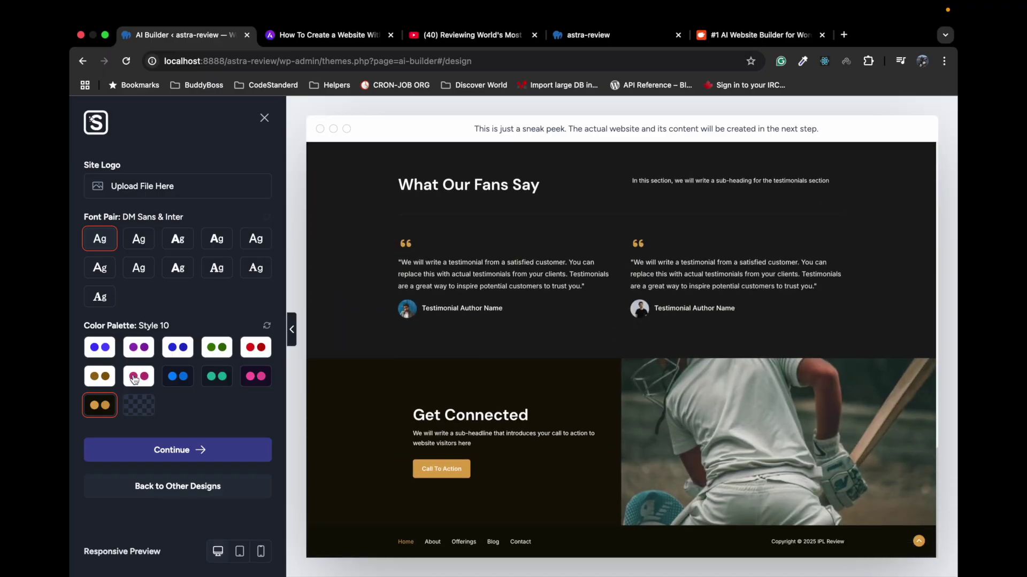
left_click(176, 376)
scroll(454, 335, "up", 10)
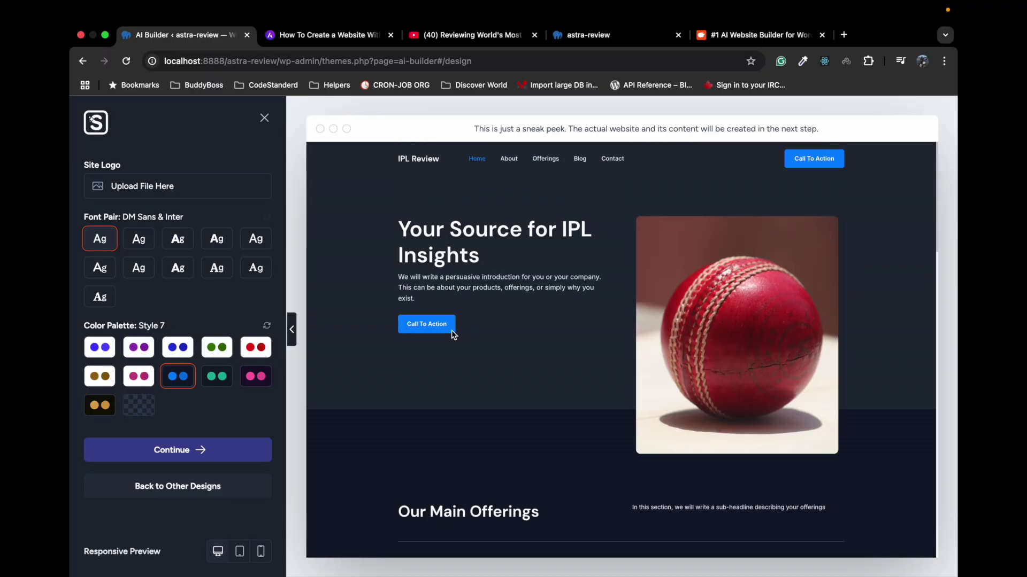
left_click(197, 451)
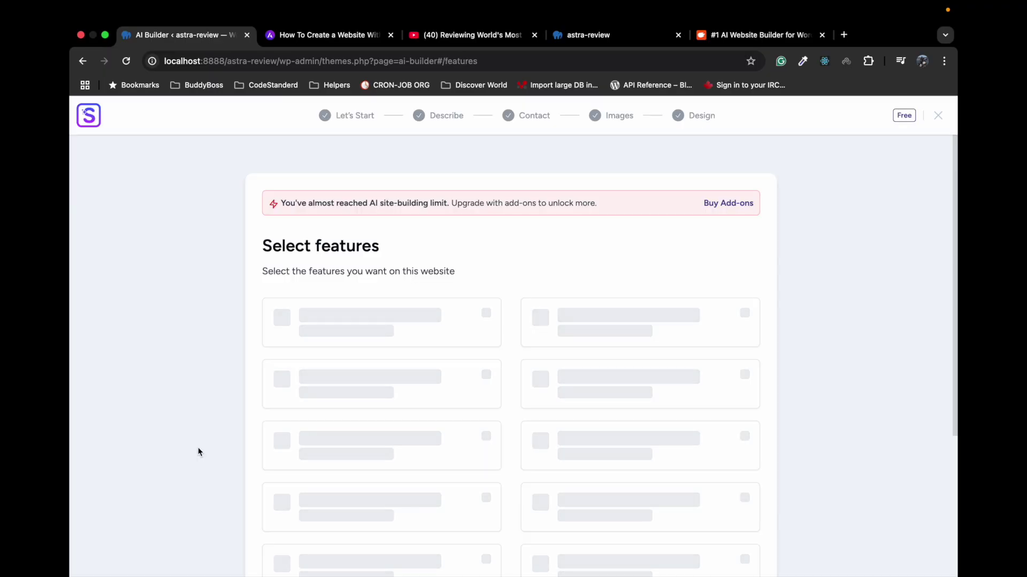
Step: Keep Blog, Page Builder, Contact Form and Website Emails & SMTP features and start building
scroll(178, 293, "down", 2)
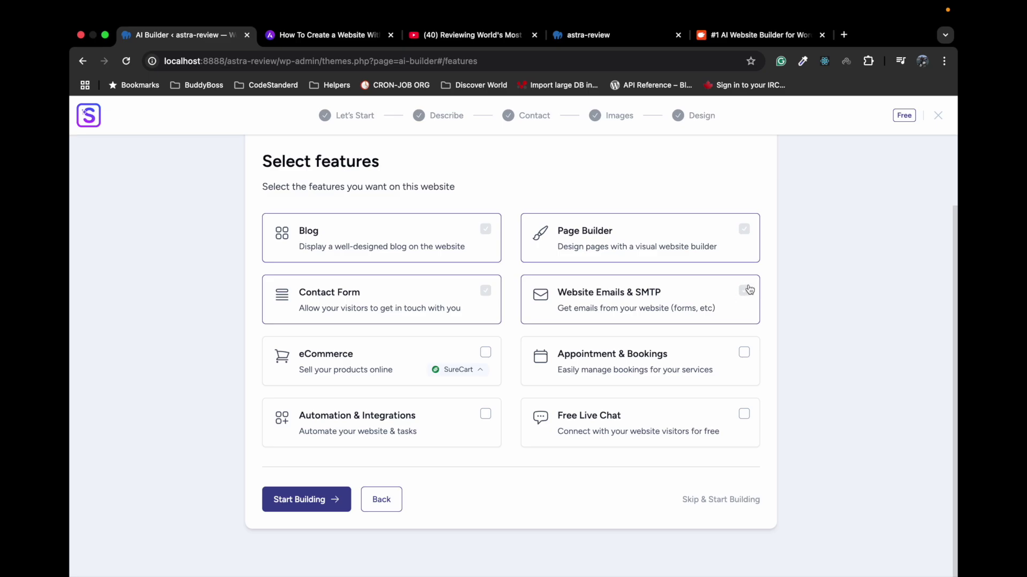
left_click(305, 504)
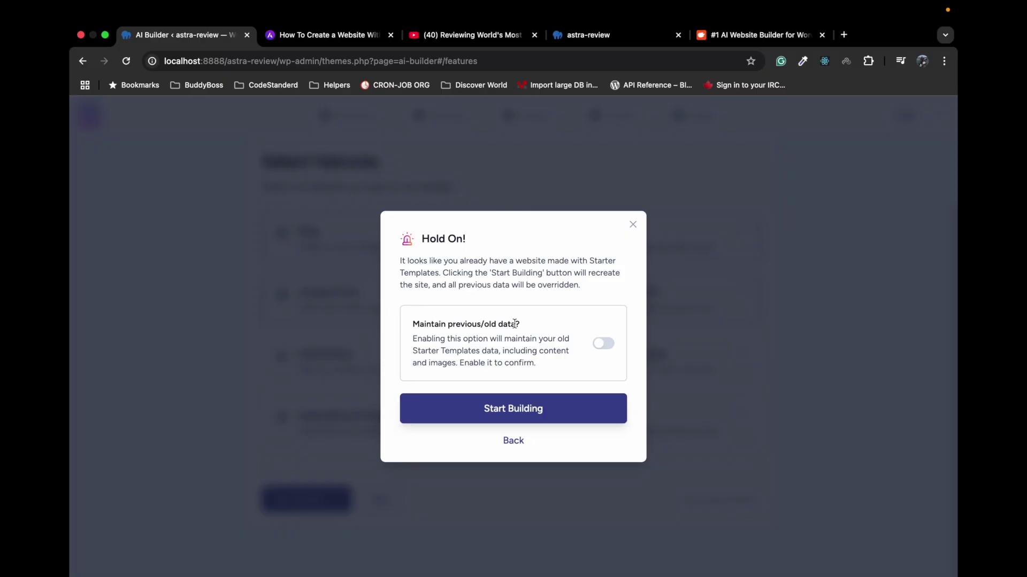
Step: Confirm the rebuild without maintaining old data, then open a new browser tab
left_click(503, 409)
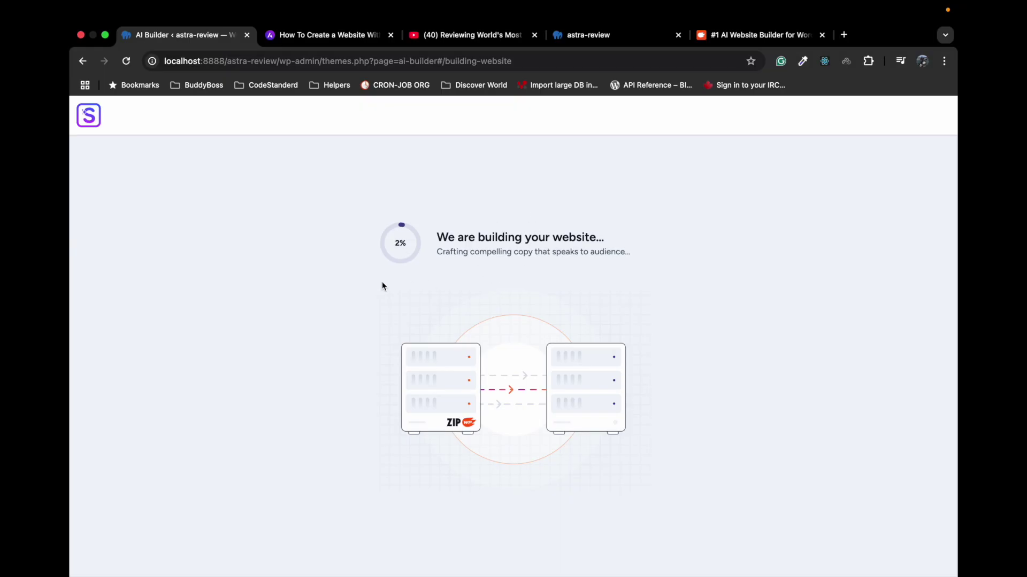
left_click(845, 35)
Step: Reload and close the ZipWP tab and the blank tab, returning to the AI Builder progress page
left_click(713, 35)
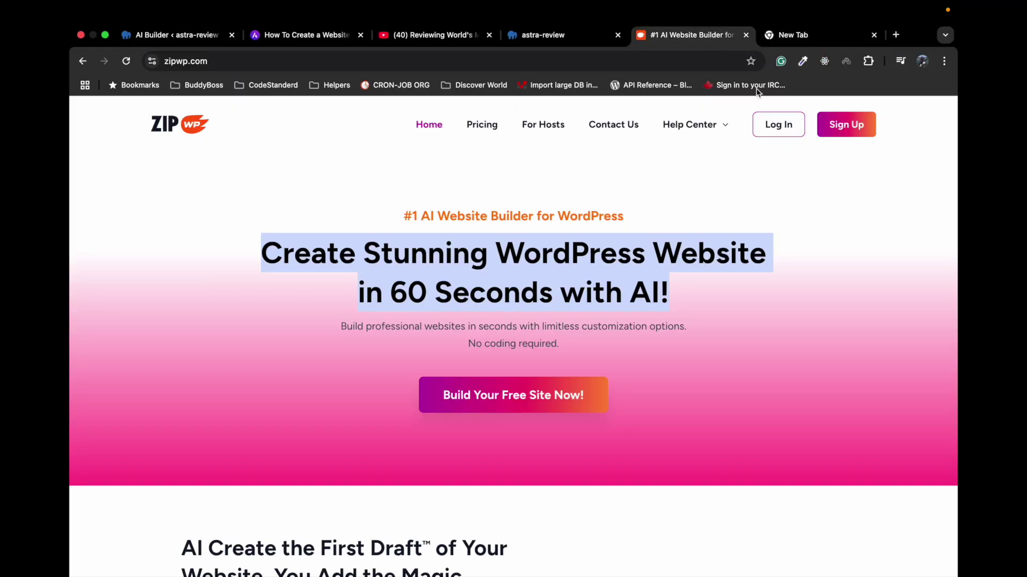
left_click(130, 68)
left_click(746, 35)
left_click(746, 34)
left_click(238, 34)
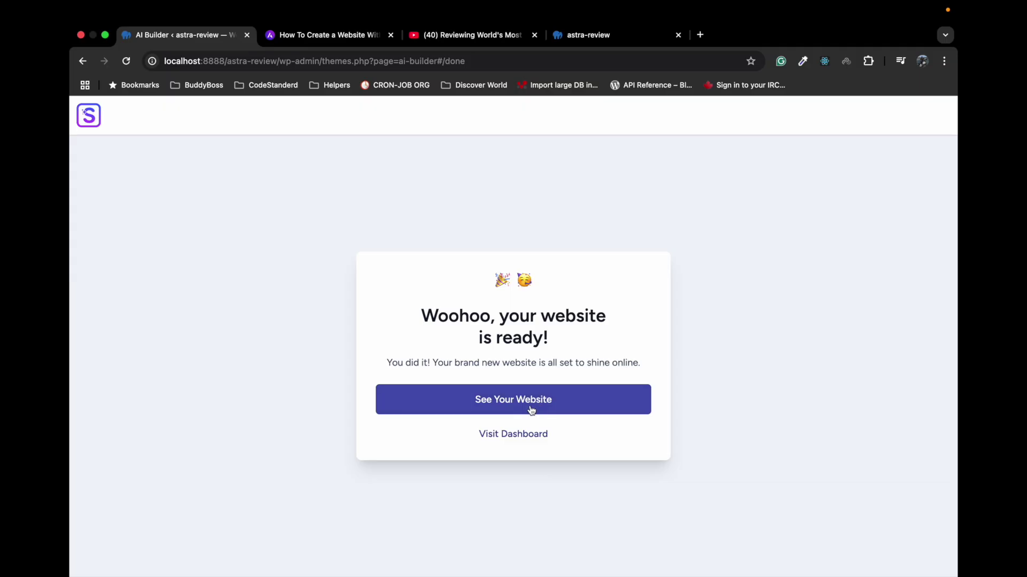
Step: From the dashboard, filter Plugins to the three active ones, then open the live site in a new tab
left_click(512, 435)
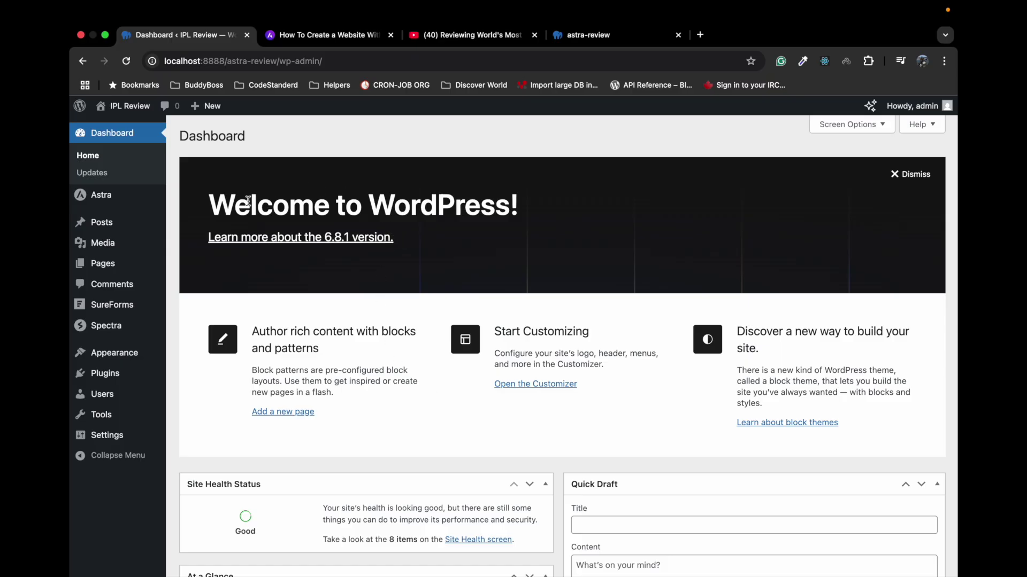
left_click(112, 375)
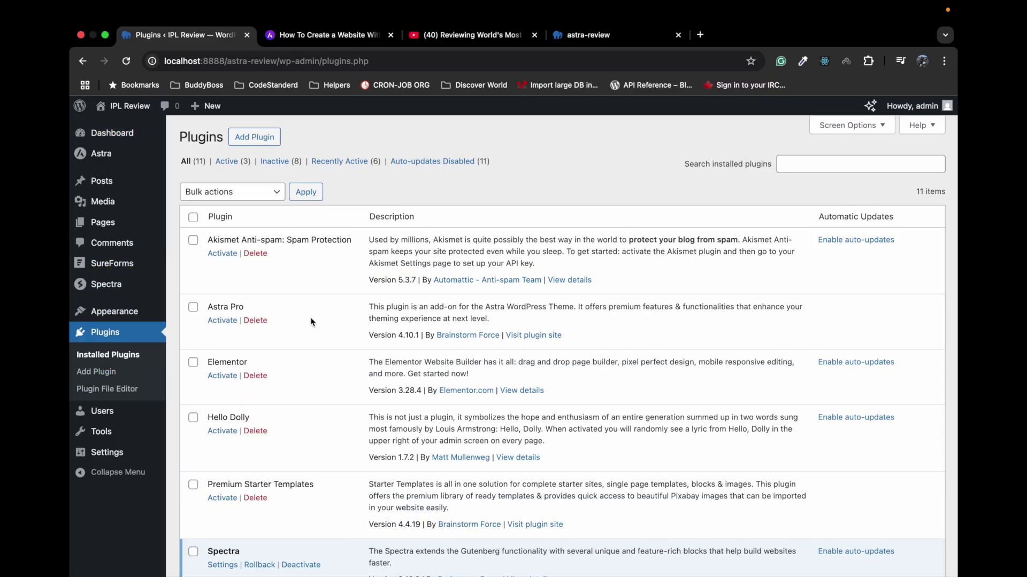
left_click(239, 164)
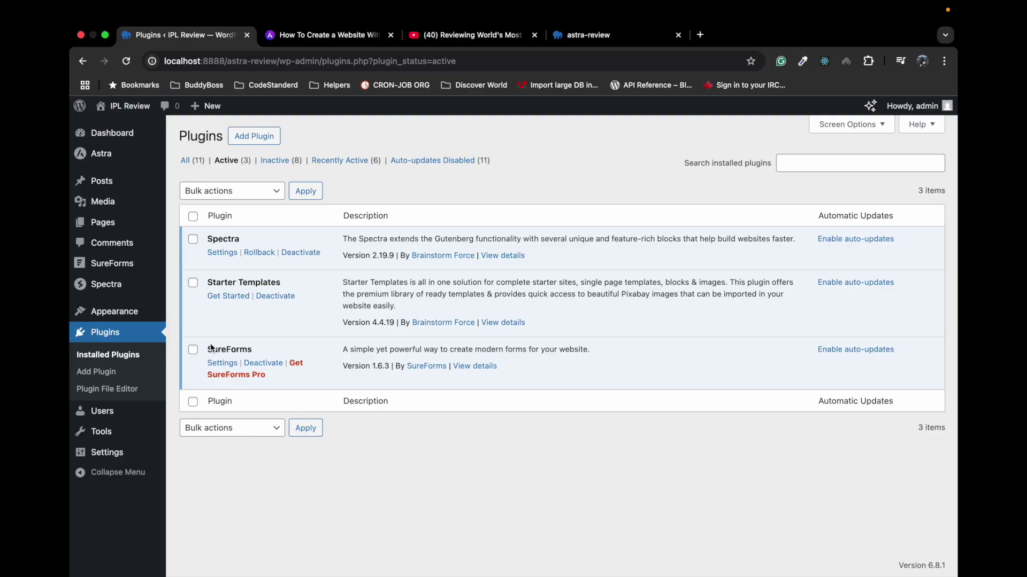
mouse_move(126, 105)
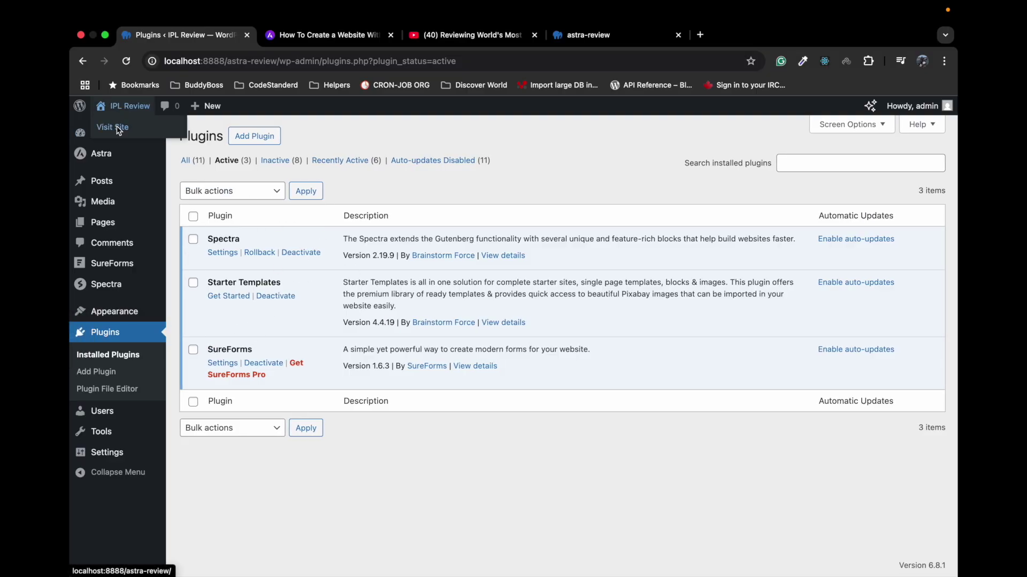
left_click(106, 129, "super")
Step: Scroll through the live IPL Review home page, then view the About page
left_click(321, 35)
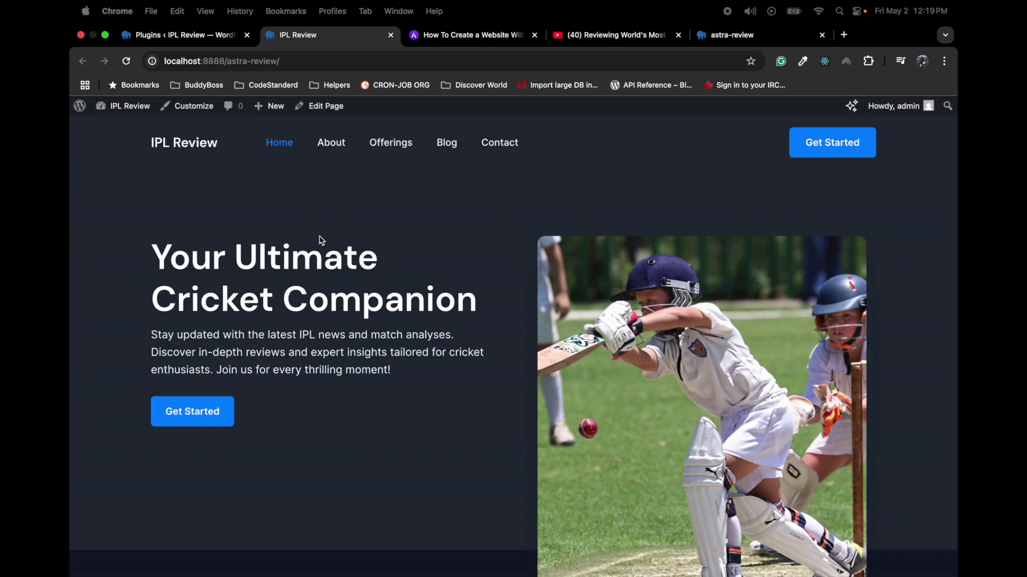
scroll(391, 312, "down", 10)
scroll(391, 319, "down", 20)
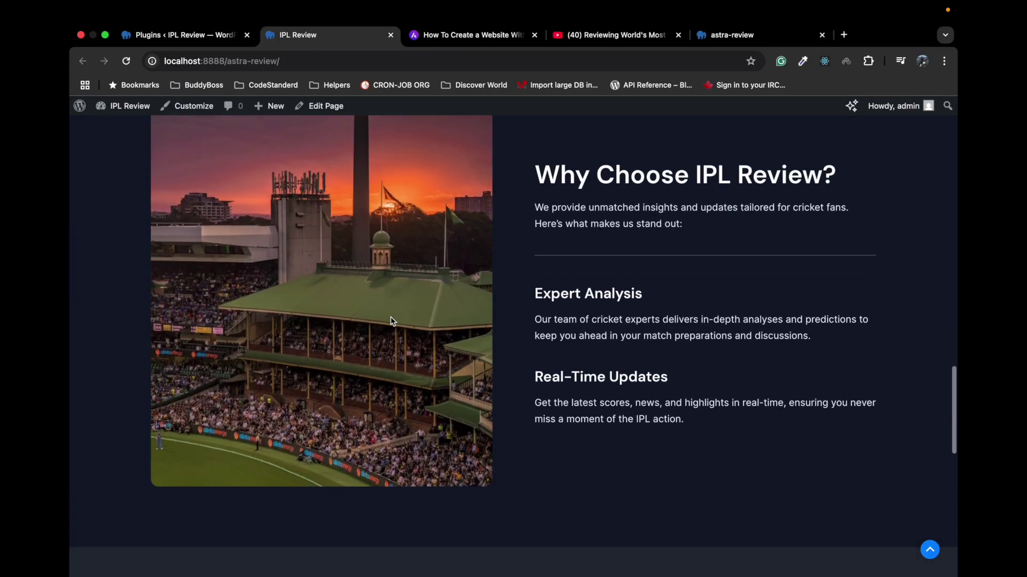
scroll(392, 320, "up", 20)
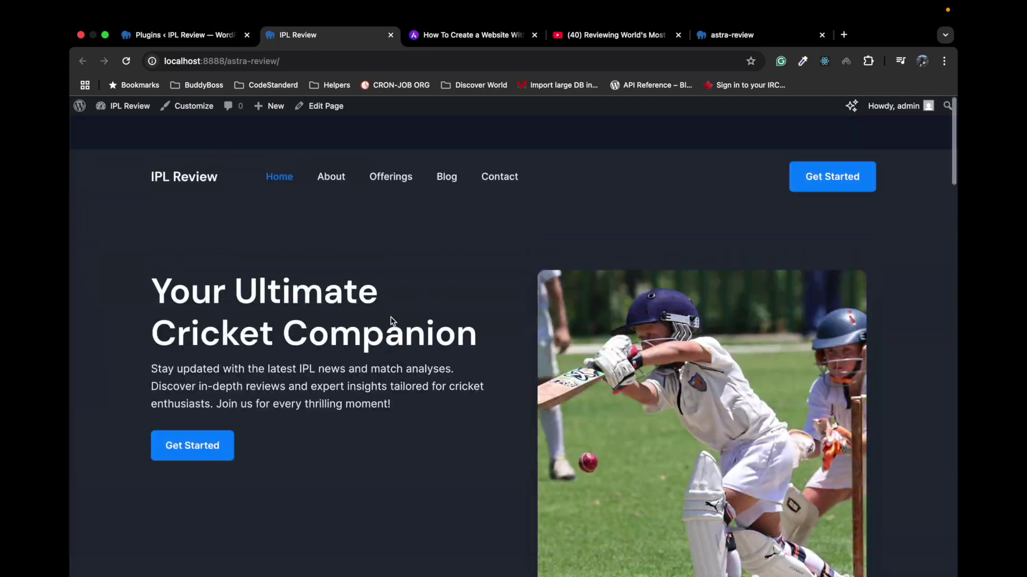
left_click(334, 146)
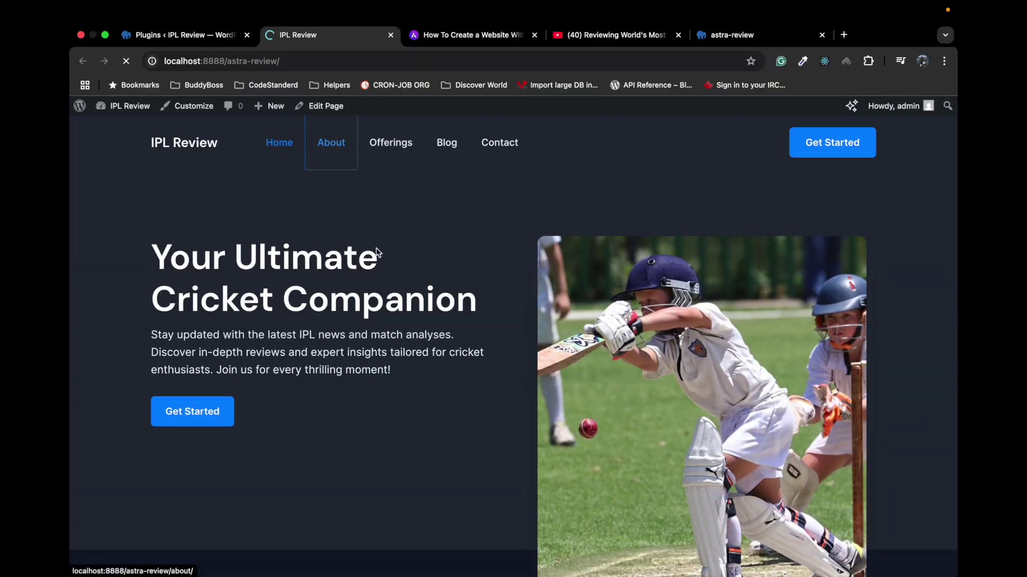
scroll(423, 298, "down", 20)
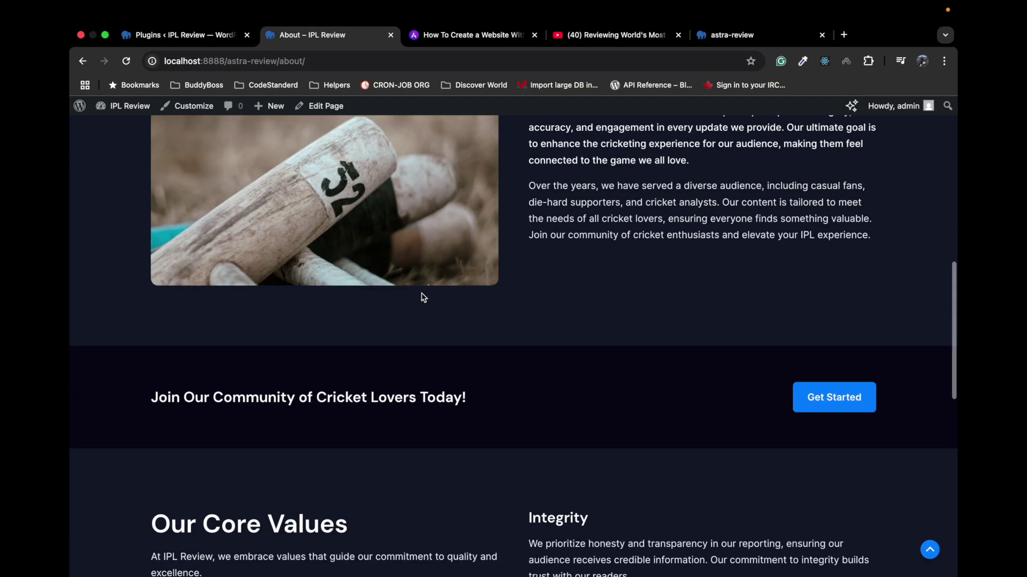
scroll(424, 297, "up", 20)
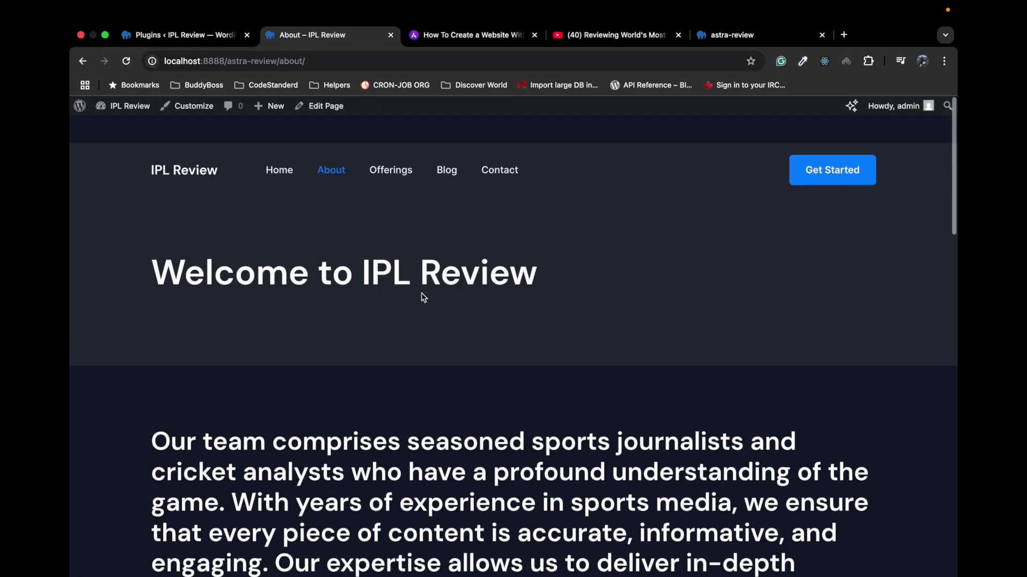
Step: Browse the Offerings and Contact pages, then return home via the IPL Review logo
left_click(390, 142)
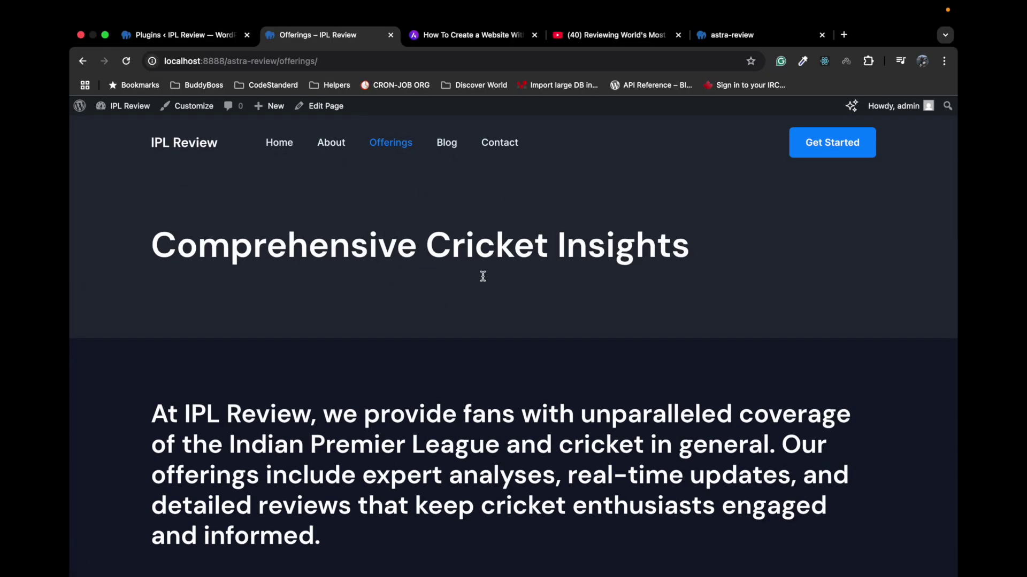
scroll(469, 300, "down", 20)
scroll(469, 305, "up", 10)
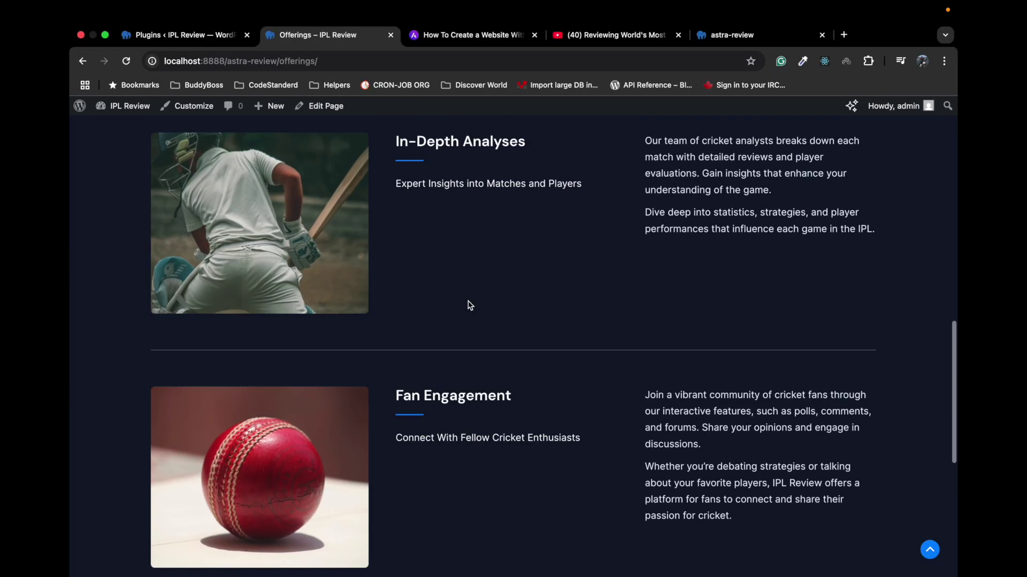
scroll(634, 386, "up", 5)
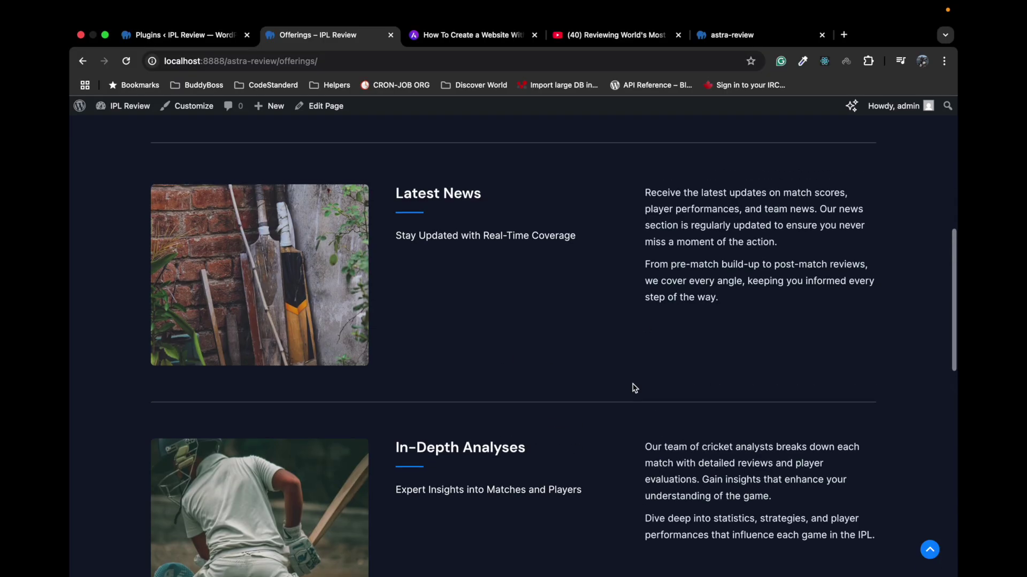
scroll(558, 369, "up", 5)
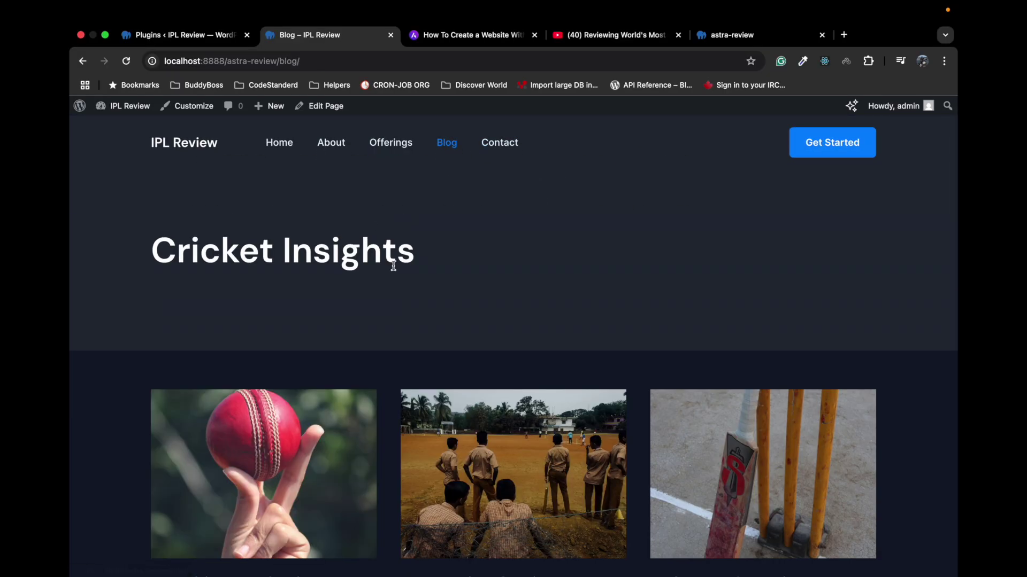
scroll(394, 268, "down", 10)
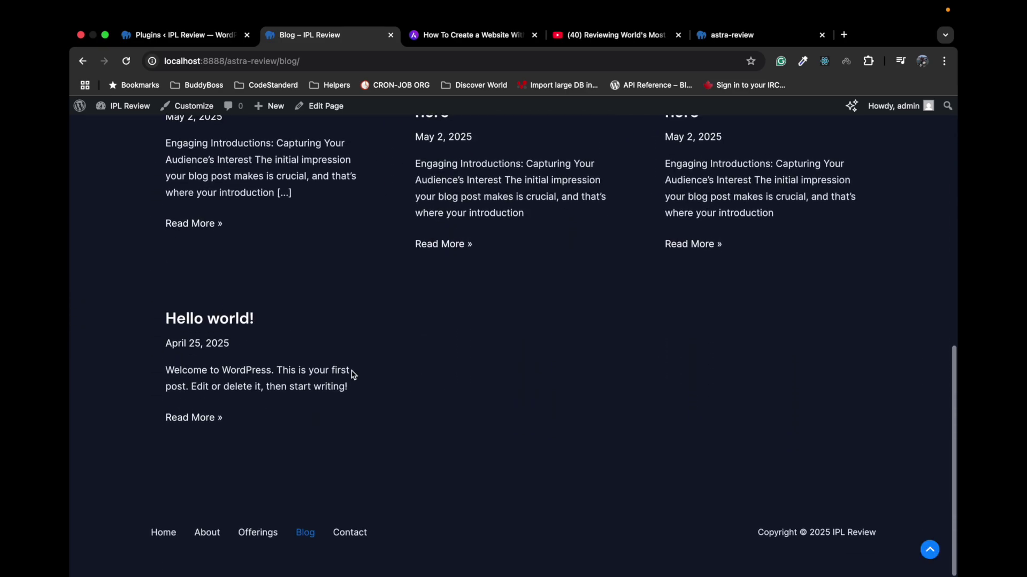
scroll(351, 372, "up", 10)
left_click(492, 142)
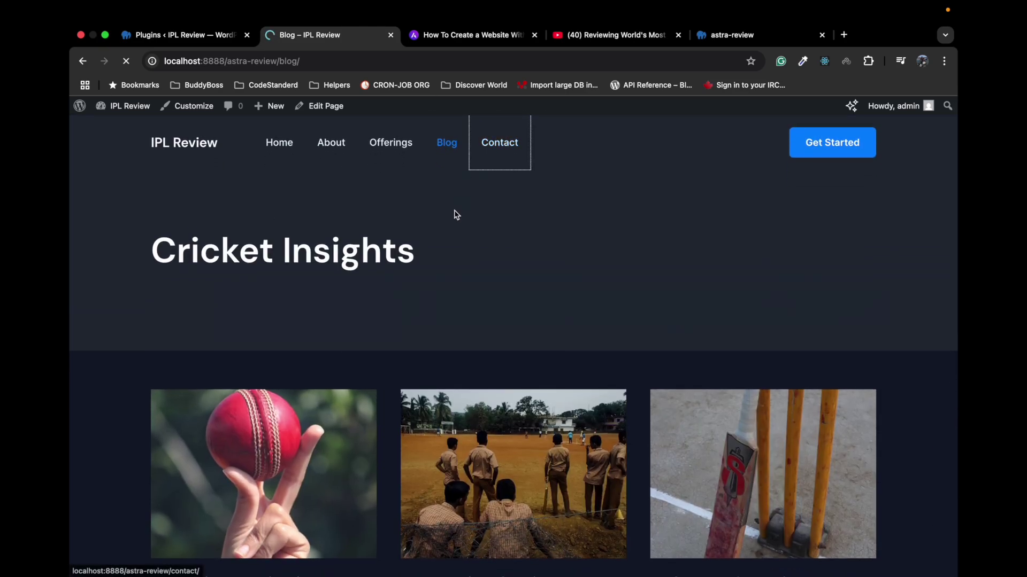
scroll(440, 376, "down", 10)
scroll(442, 378, "down", 3)
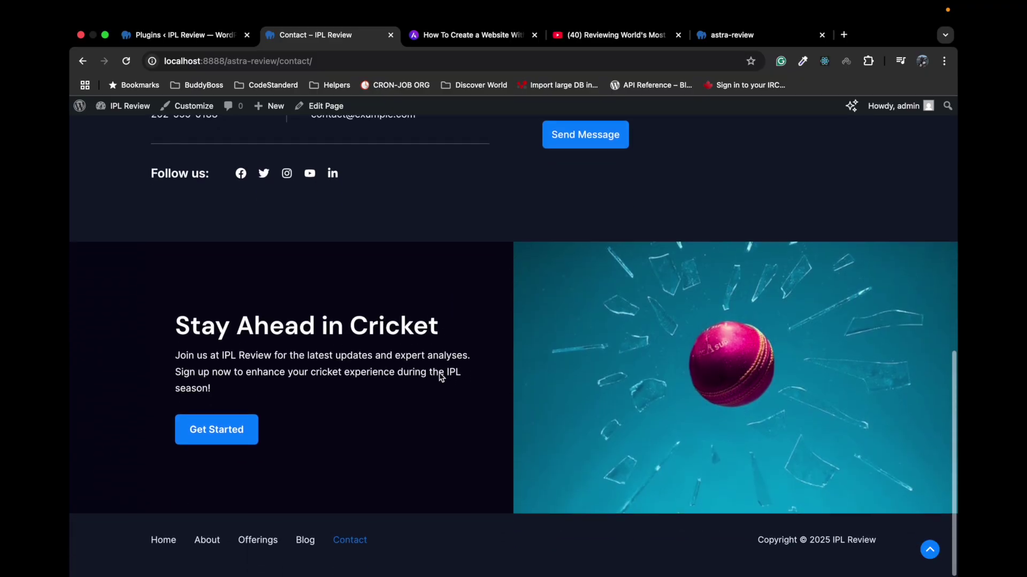
scroll(440, 376, "up", 10)
left_click(174, 150)
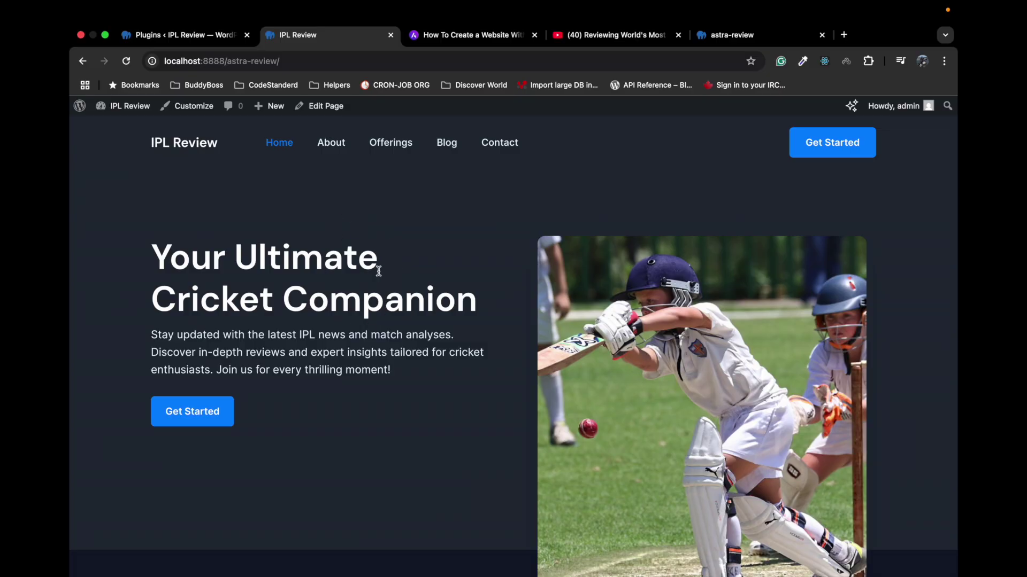
Step: Look over the IPL Review home page, briefly highlighting the hero heading and intro paragraph
scroll(428, 265, "down", 1)
scroll(427, 265, "up", 2)
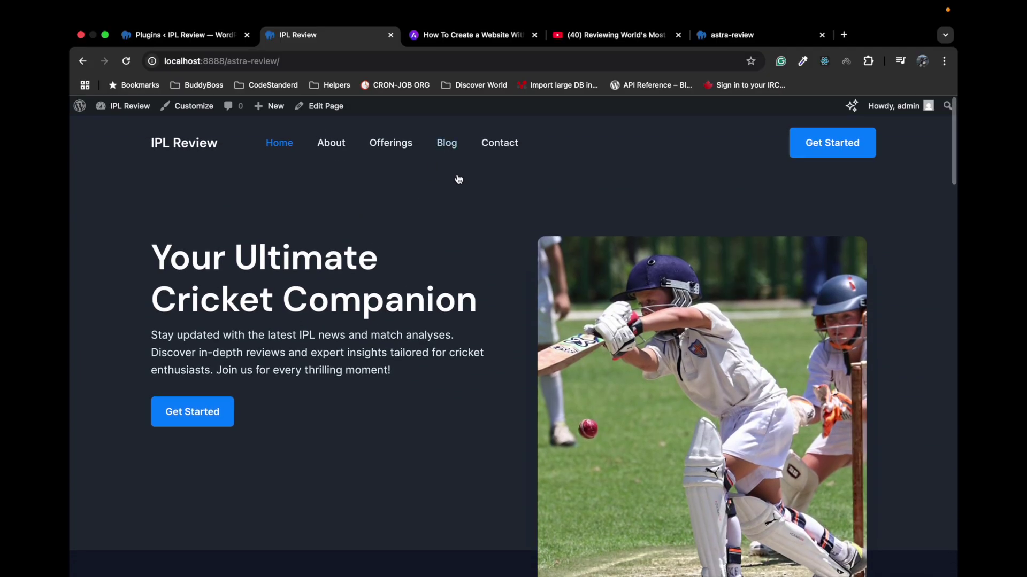
scroll(365, 368, "down", 15)
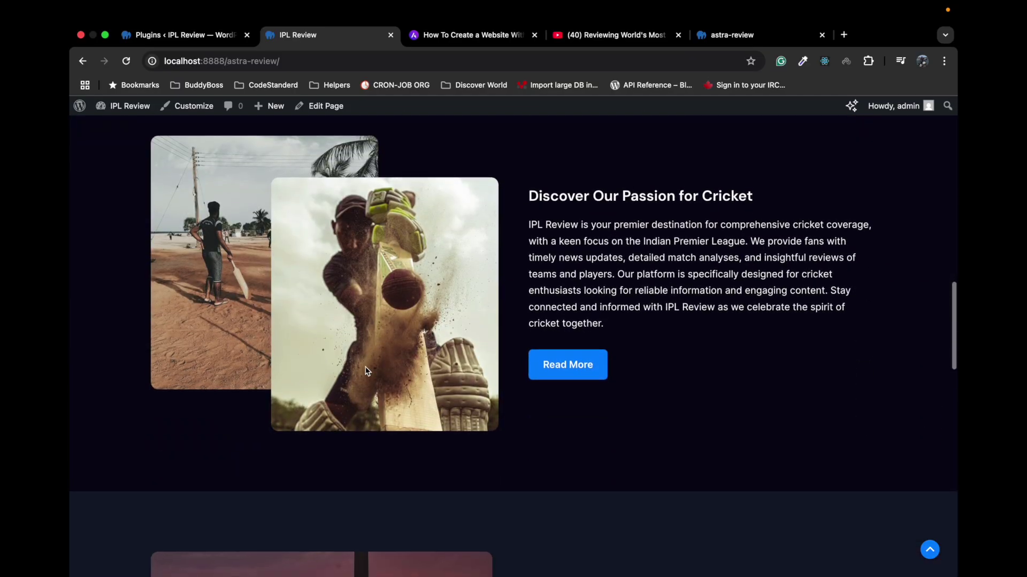
scroll(365, 369, "down", 3)
scroll(364, 364, "up", 20)
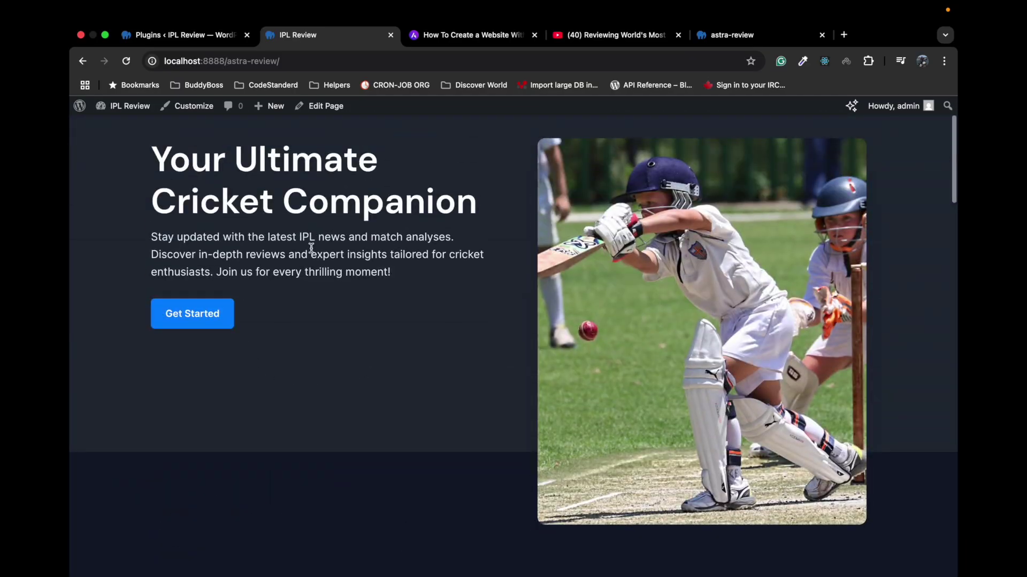
scroll(275, 234, "up", 2)
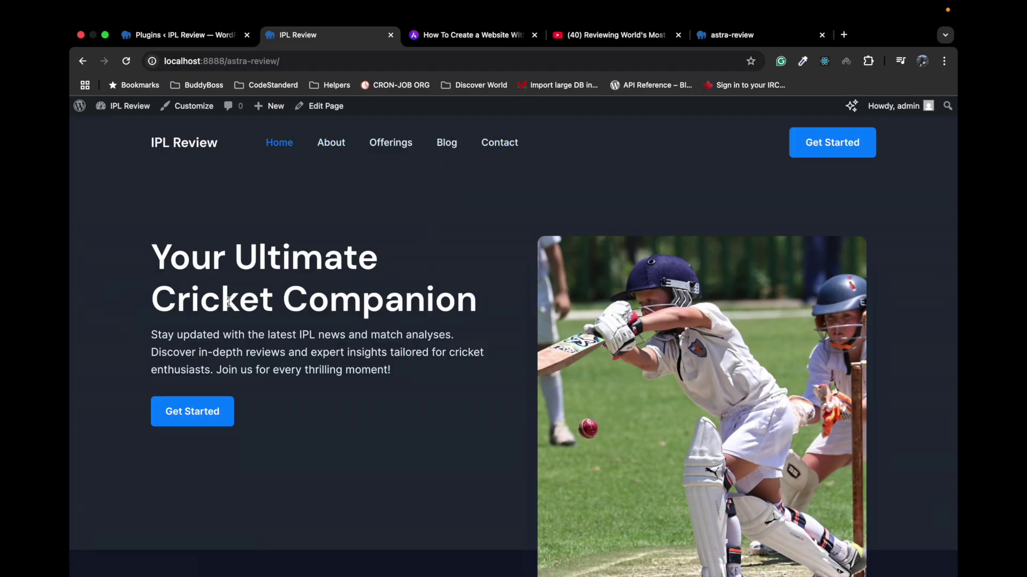
left_click_drag(145, 332, 412, 368)
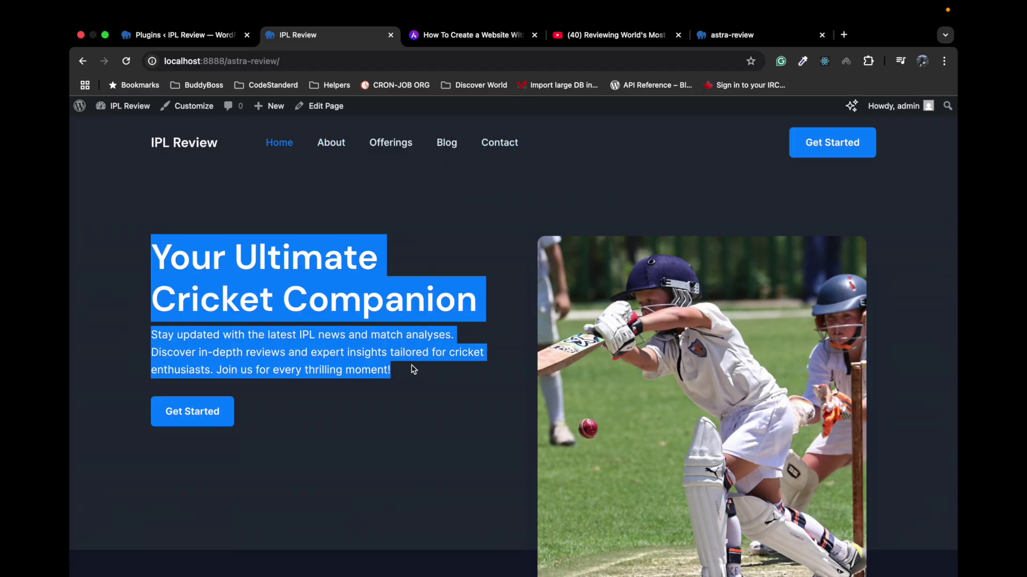
left_click(413, 369)
scroll(413, 369, "down", 20)
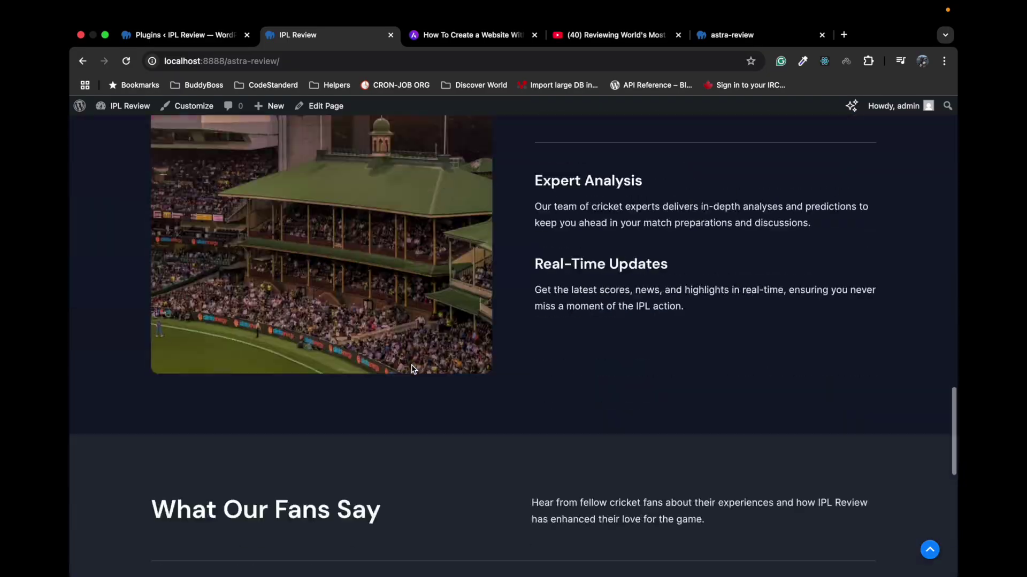
scroll(411, 367, "up", 20)
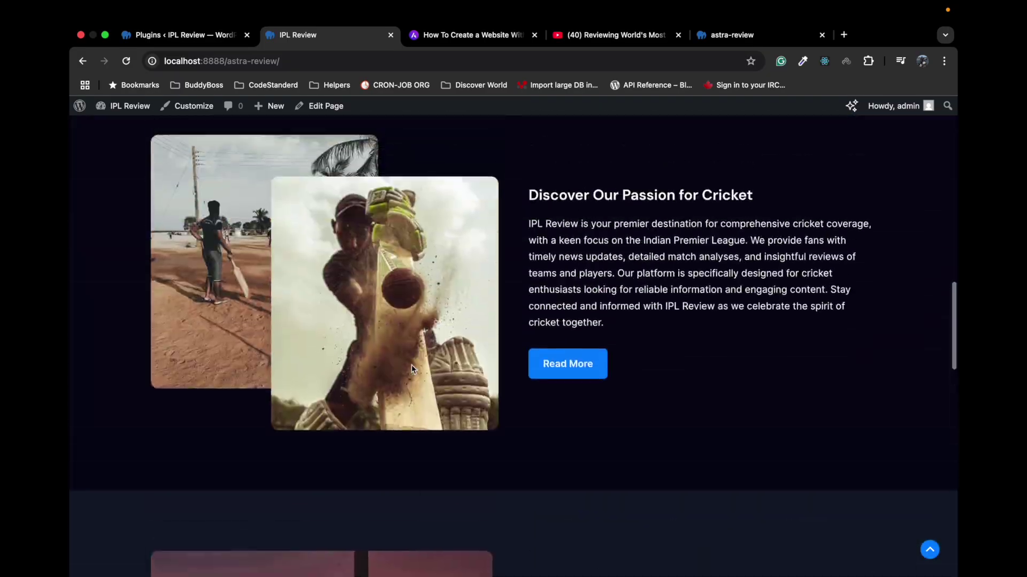
scroll(412, 367, "down", 5)
scroll(412, 368, "up", 15)
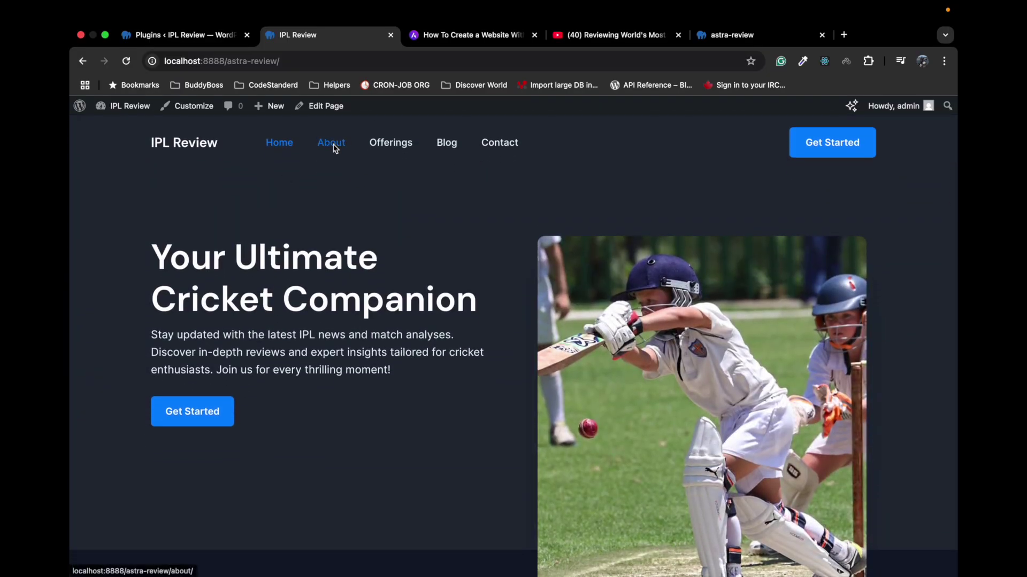
Step: Check the About page's 'Welcome to IPL Review' heading, then return to the Astra AI website guide
left_click(333, 147)
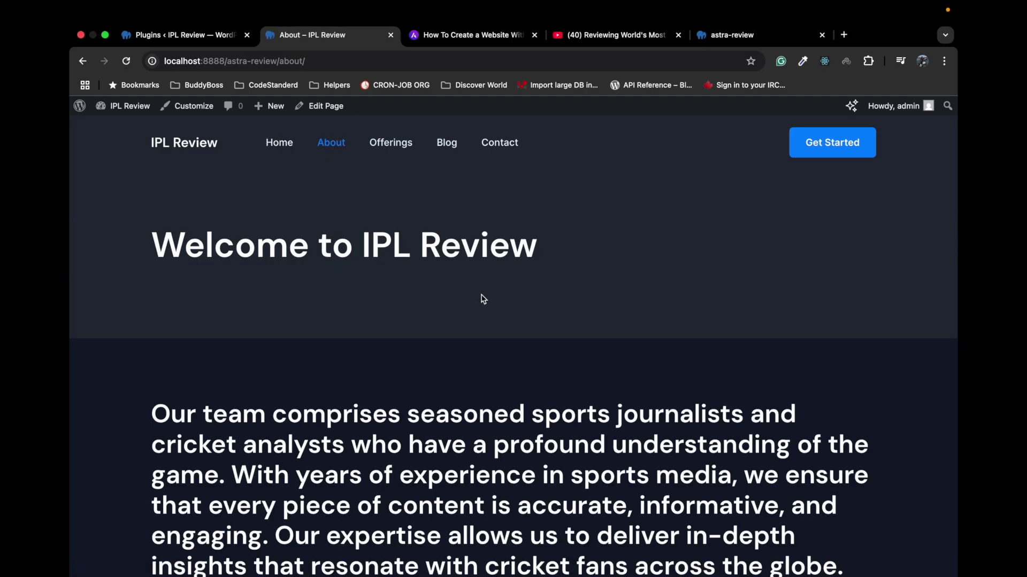
scroll(484, 299, "down", 20)
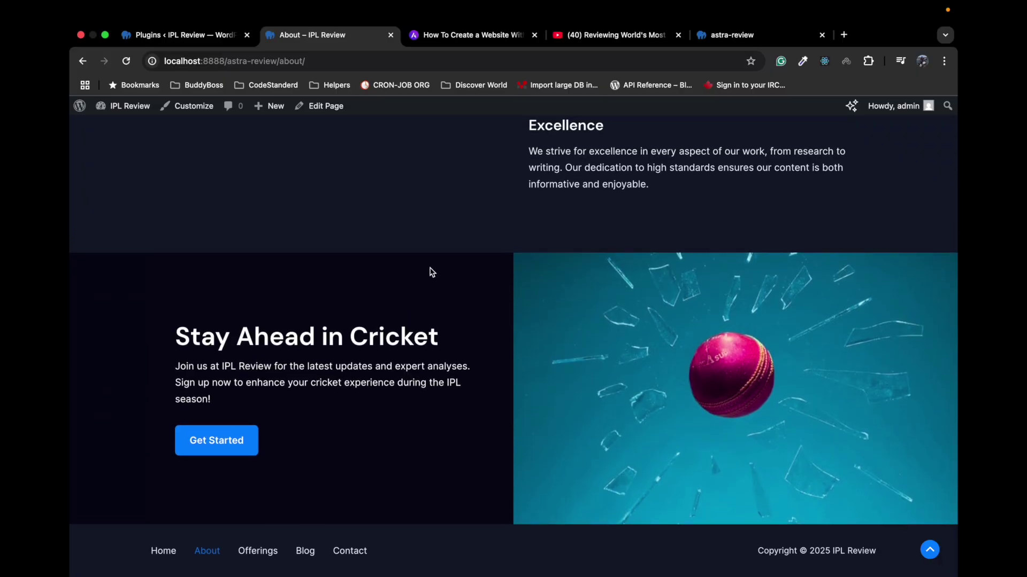
scroll(432, 273, "up", 20)
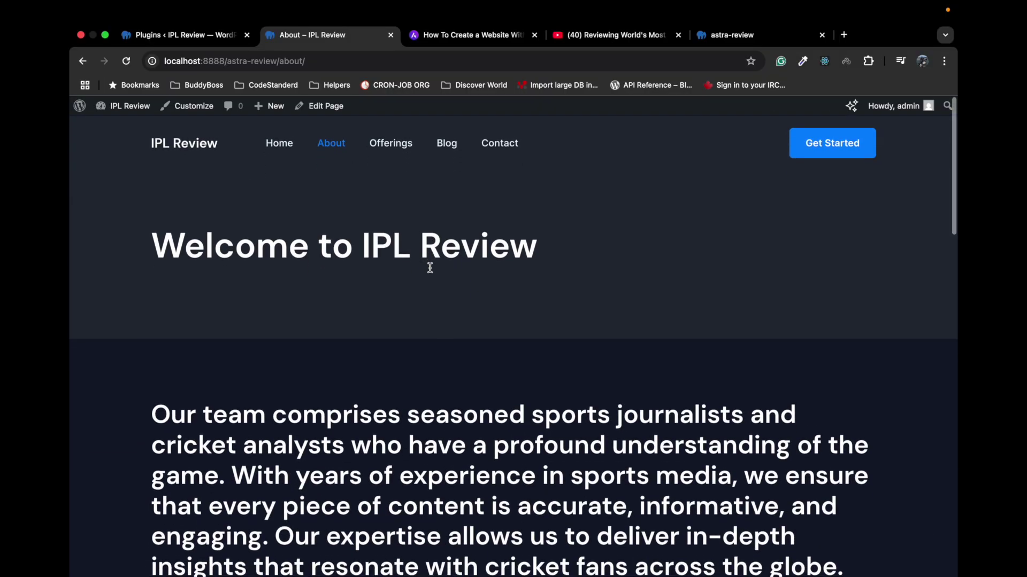
double_click(338, 243)
left_click(338, 243)
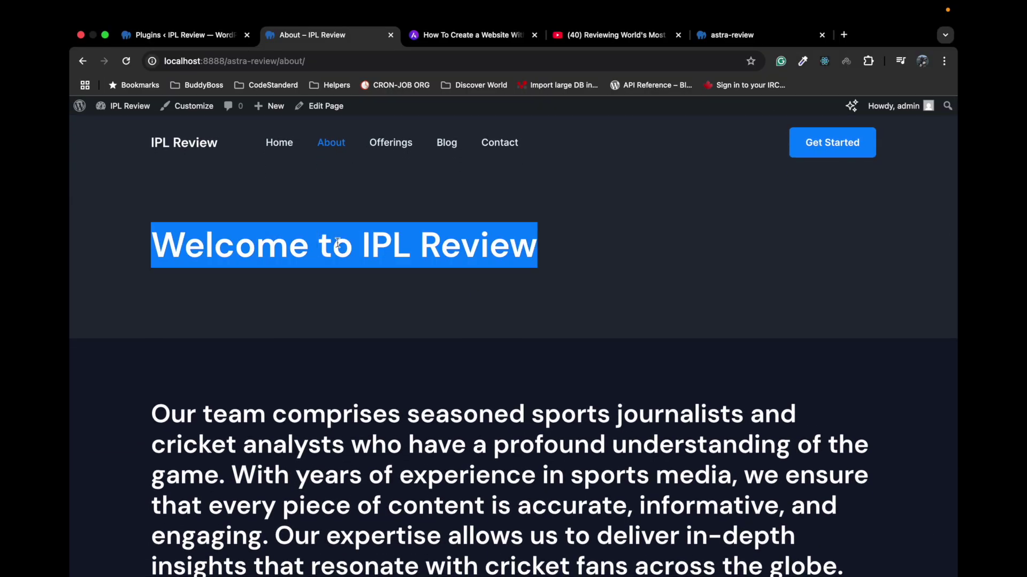
left_click(365, 286)
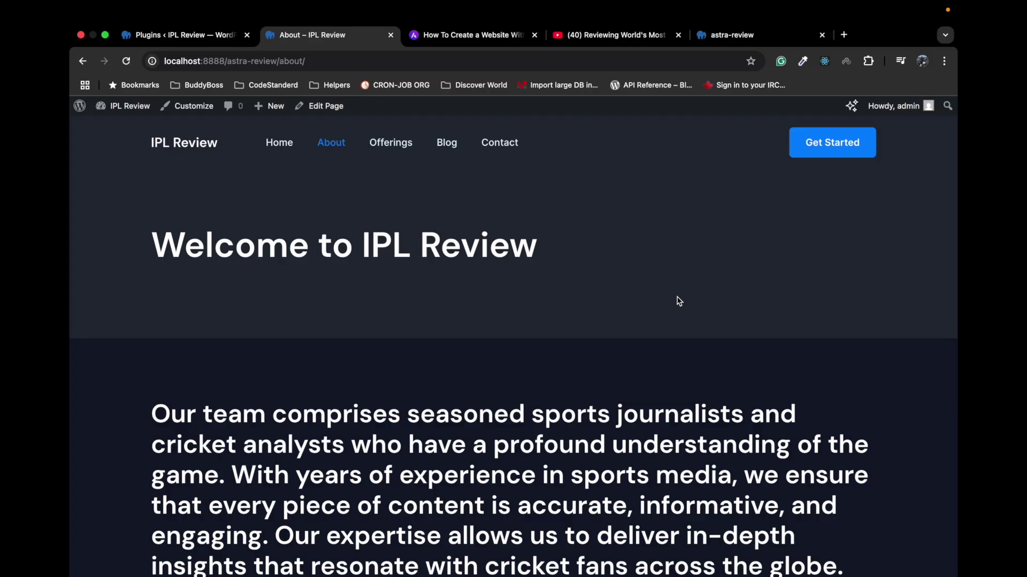
left_click(465, 35)
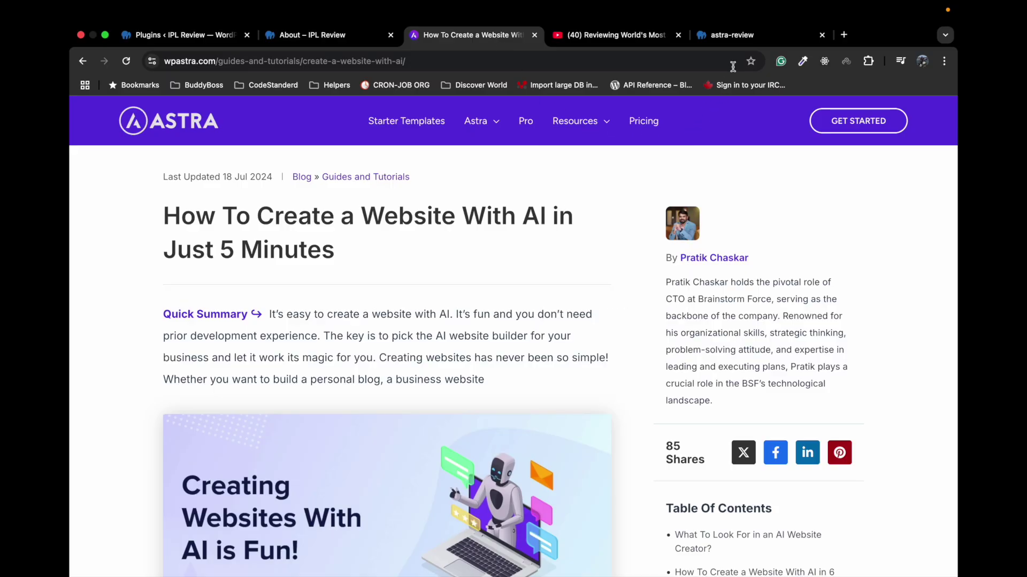